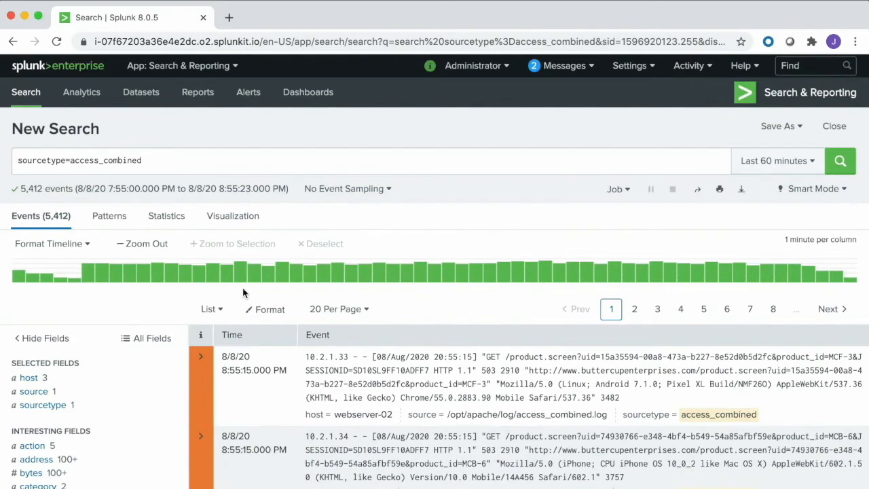
# Step: Examine the value breakdowns of the host, clientip and product fields in the access_combined search results
pyautogui.scroll(-1, 106, 380)
pyautogui.scroll(-1, 106, 380)
pyautogui.click(63, 284)
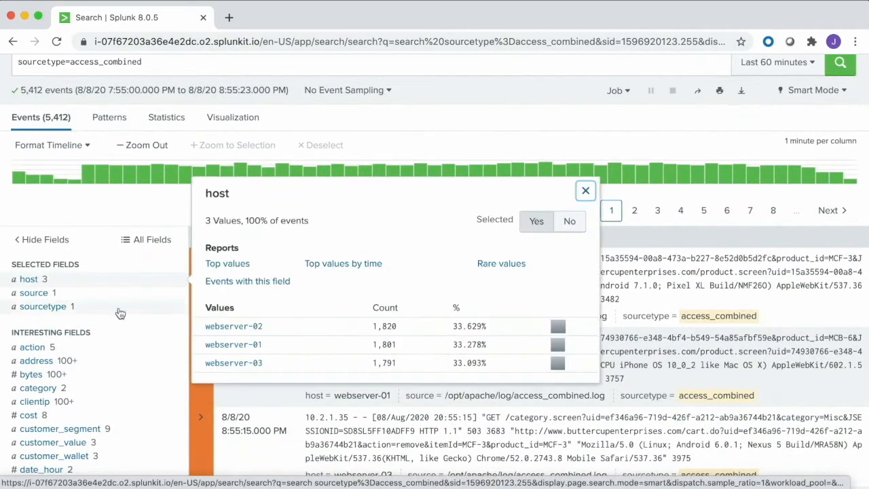
pyautogui.scroll(-5, 132, 369)
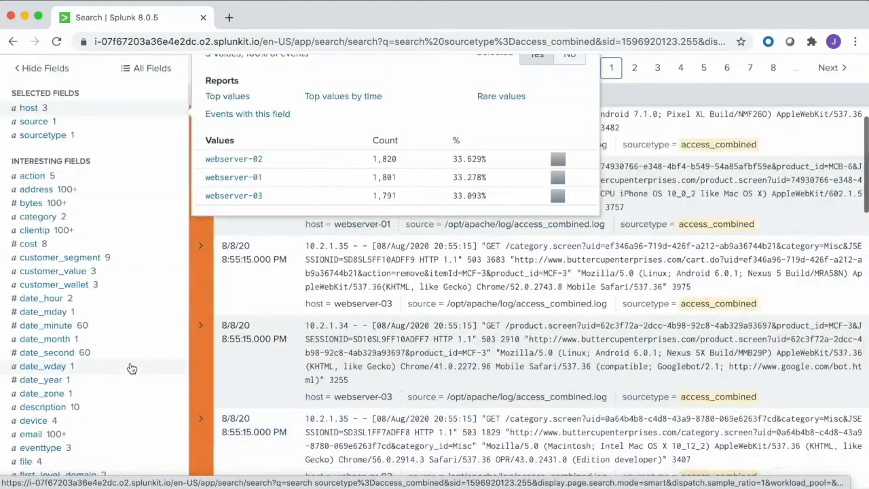
pyautogui.click(49, 232)
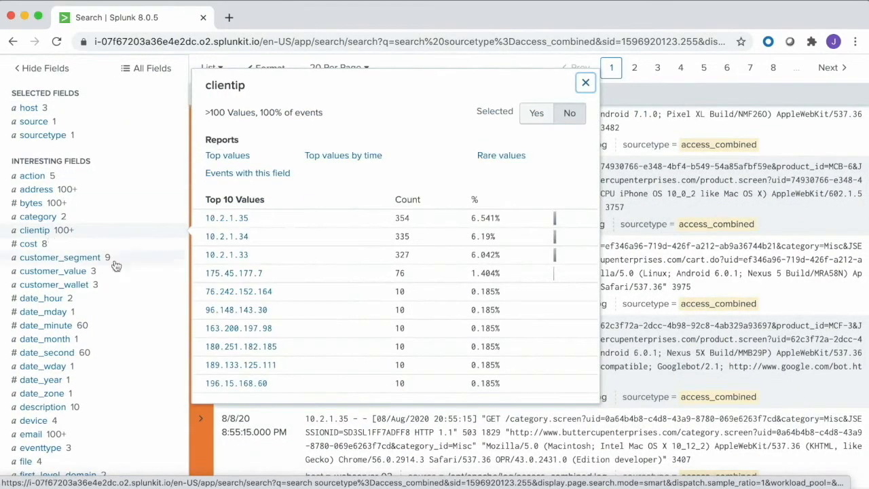
pyautogui.scroll(-4, 132, 335)
pyautogui.scroll(-6, 134, 337)
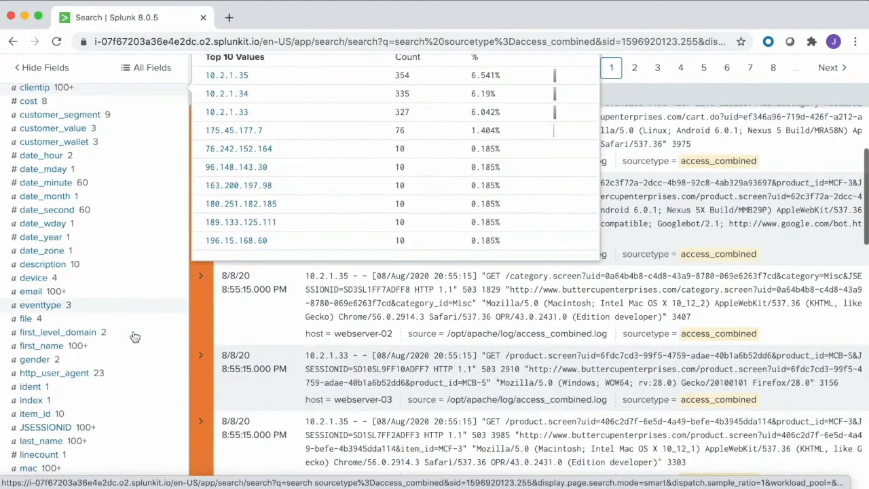
pyautogui.scroll(-1, 133, 337)
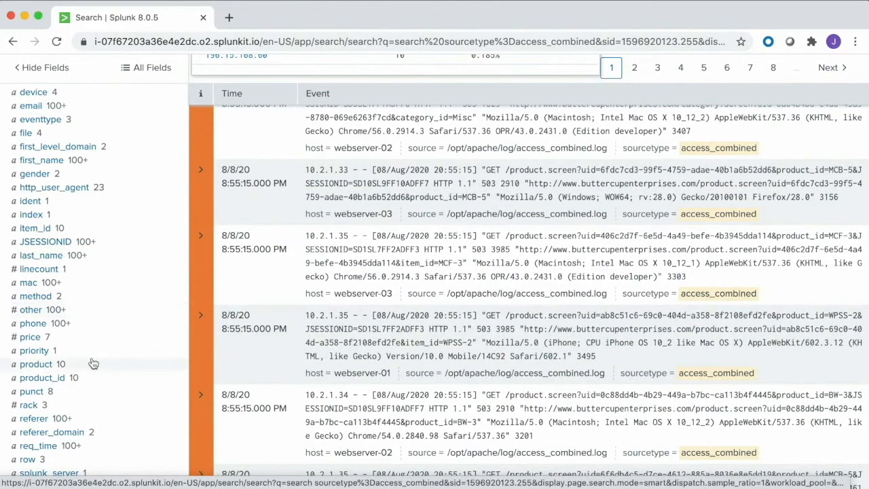
pyautogui.click(38, 365)
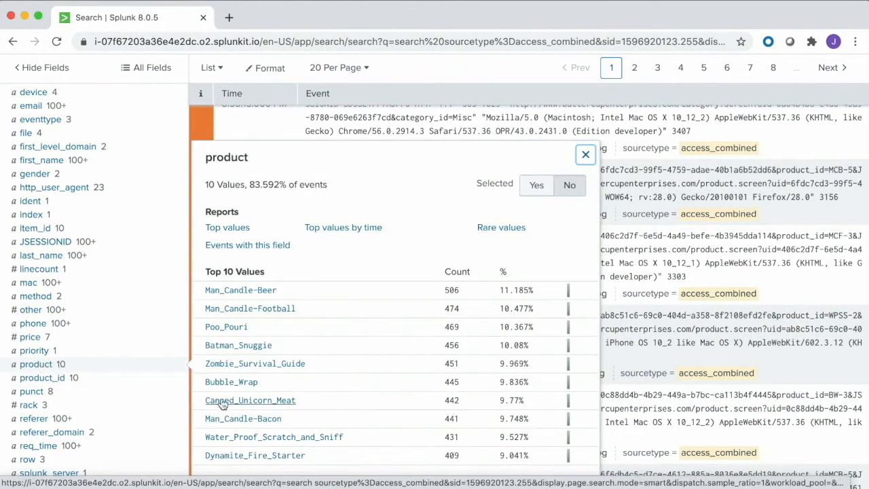
# Step: Examine the value breakdowns of the status_description, status_type and uri_path fields
pyautogui.scroll(-3, 171, 405)
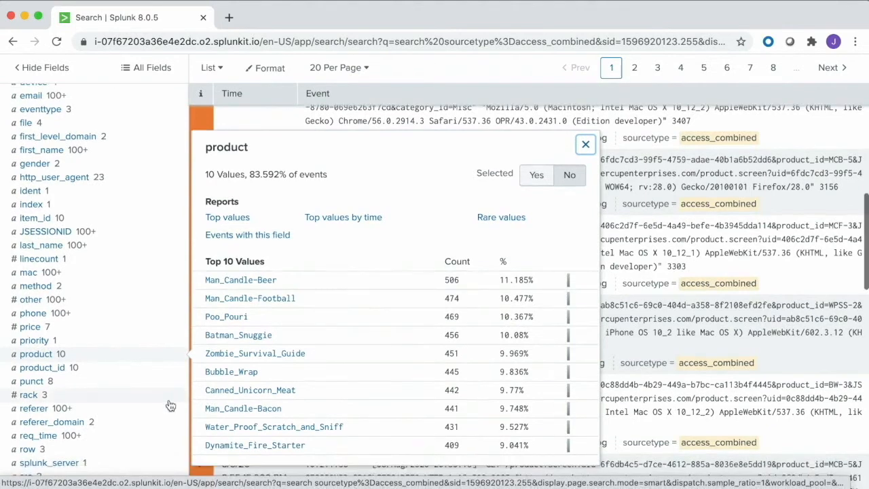
pyautogui.scroll(-4, 170, 405)
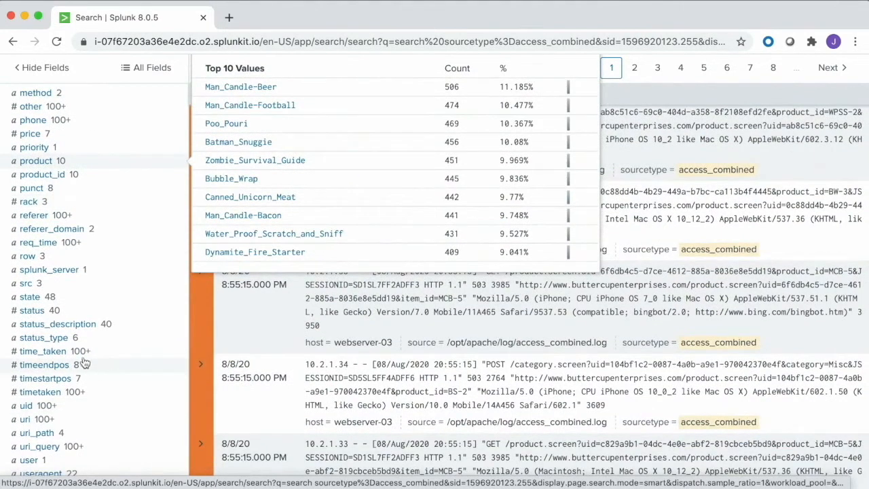
pyautogui.scroll(-1, 70, 296)
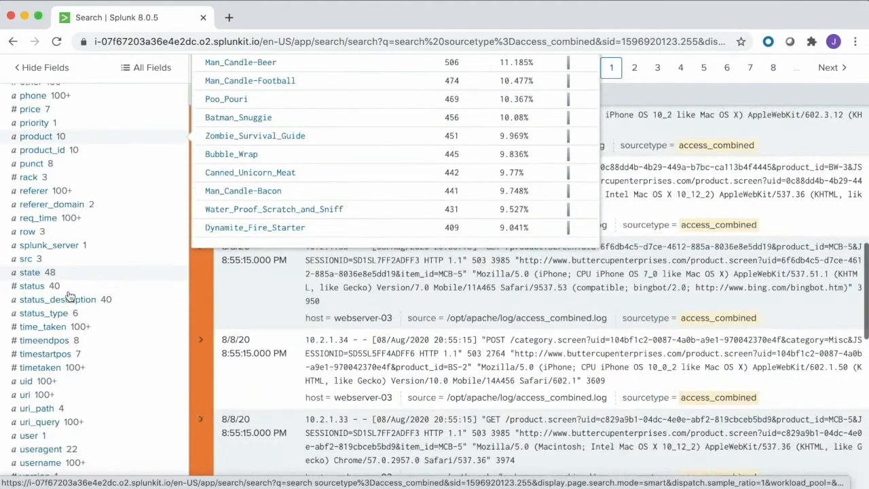
pyautogui.click(65, 294)
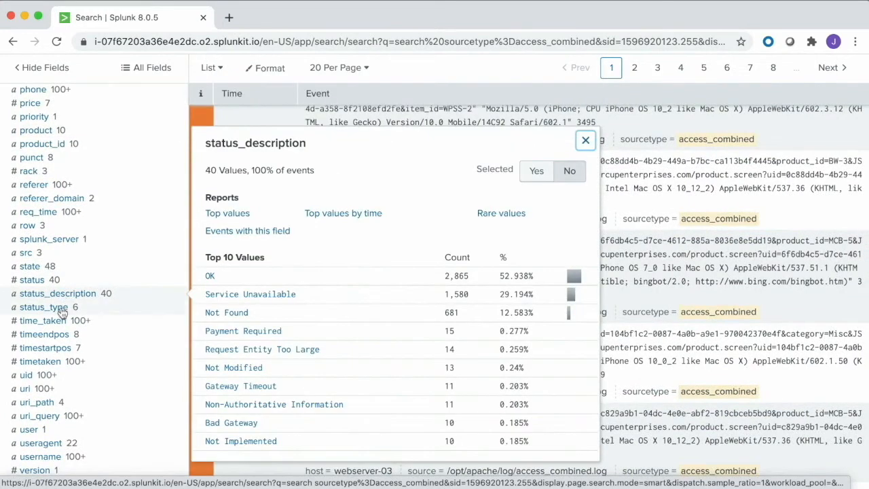
pyautogui.click(62, 310)
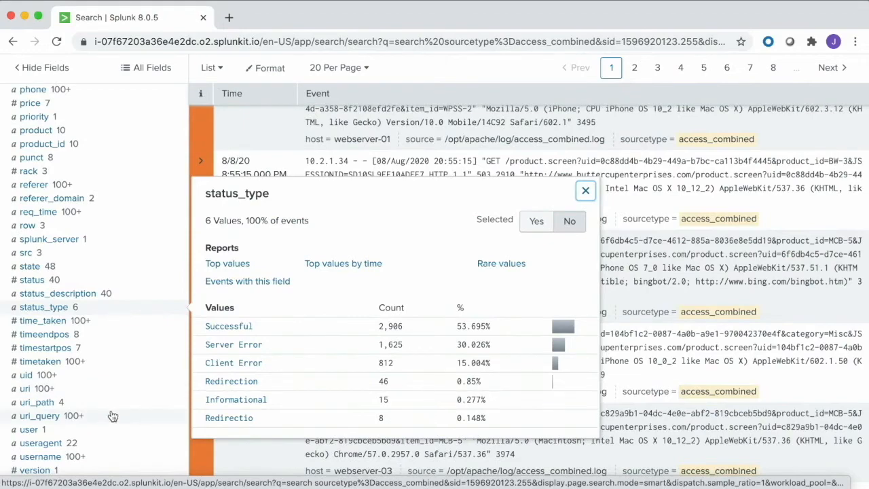
pyautogui.scroll(-2, 113, 417)
pyautogui.click(54, 346)
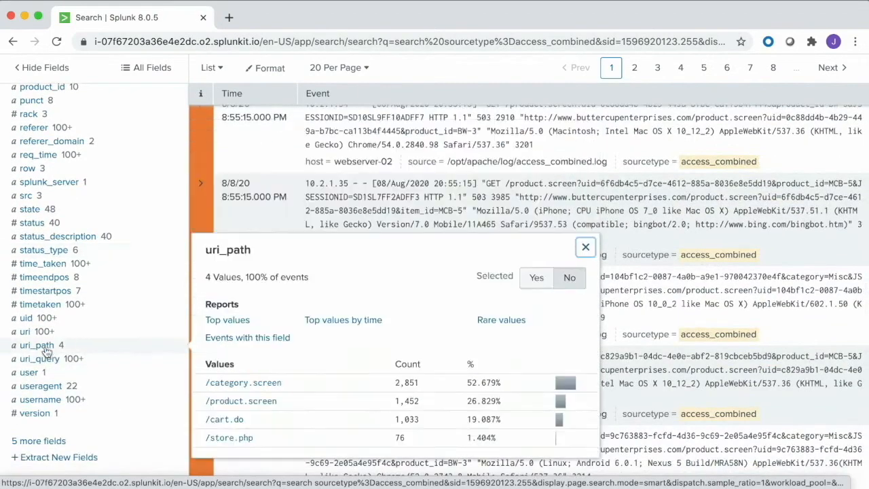
# Step: Create a pivot from the search results using the fields with at least 100% coverage as the data model
pyautogui.scroll(10, 135, 360)
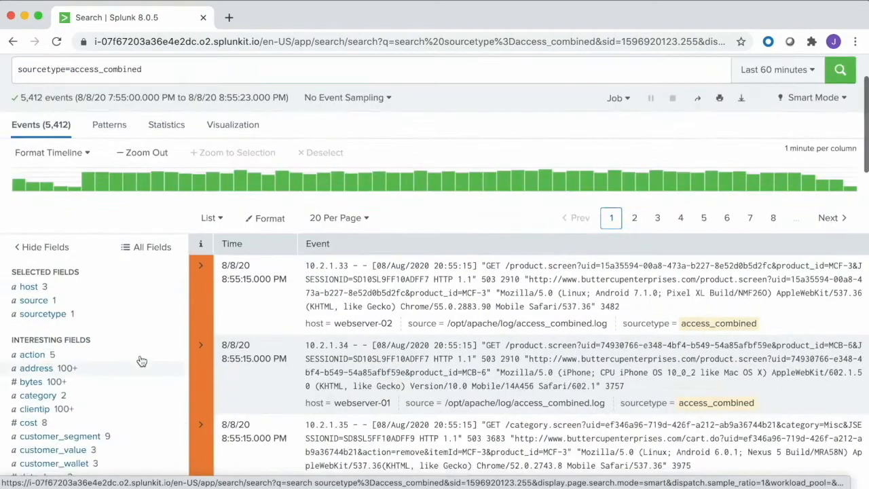
pyautogui.scroll(2, 139, 306)
pyautogui.click(162, 182)
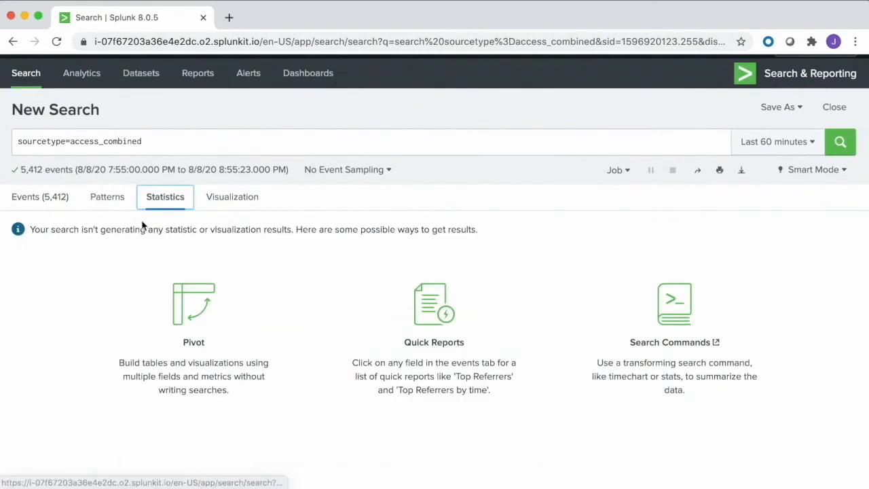
pyautogui.click(178, 299)
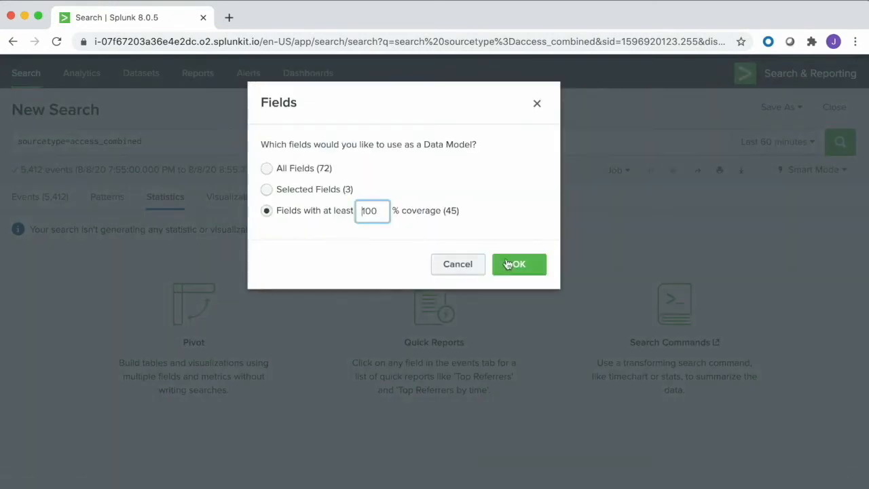
pyautogui.click(511, 265)
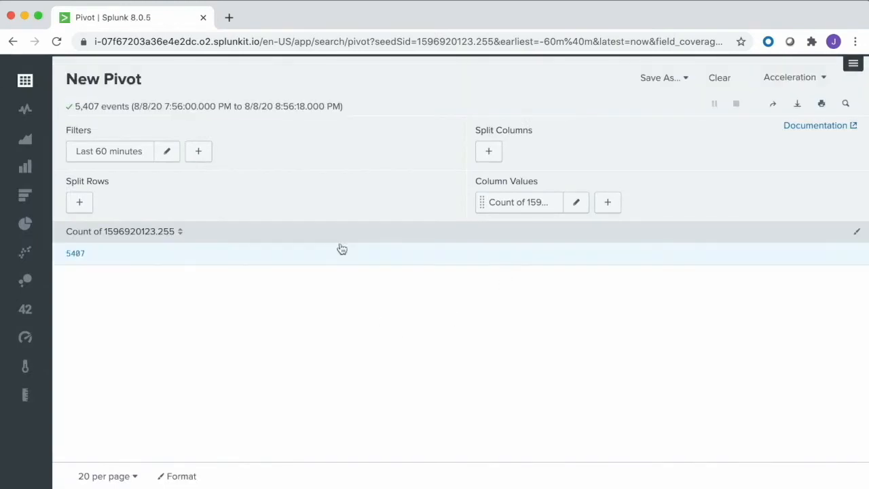
# Step: Split the pivot rows by the uri_path field
pyautogui.click(87, 201)
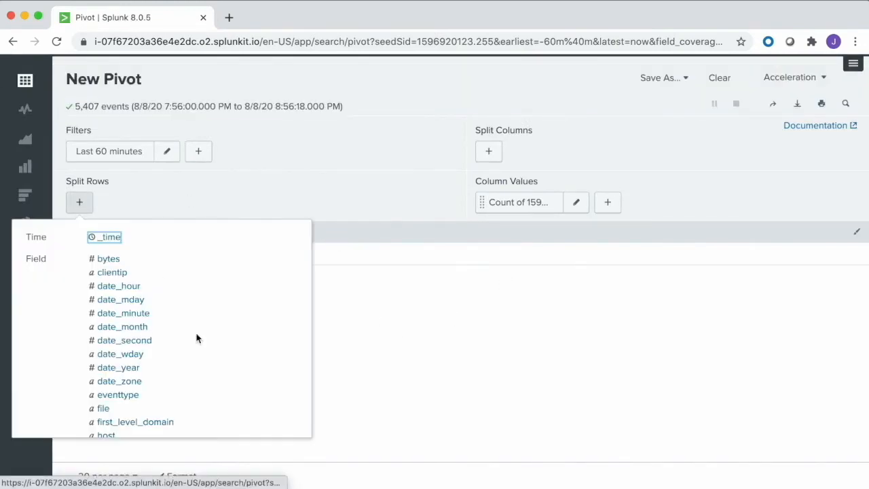
pyautogui.scroll(-10, 214, 368)
pyautogui.scroll(-1, 213, 369)
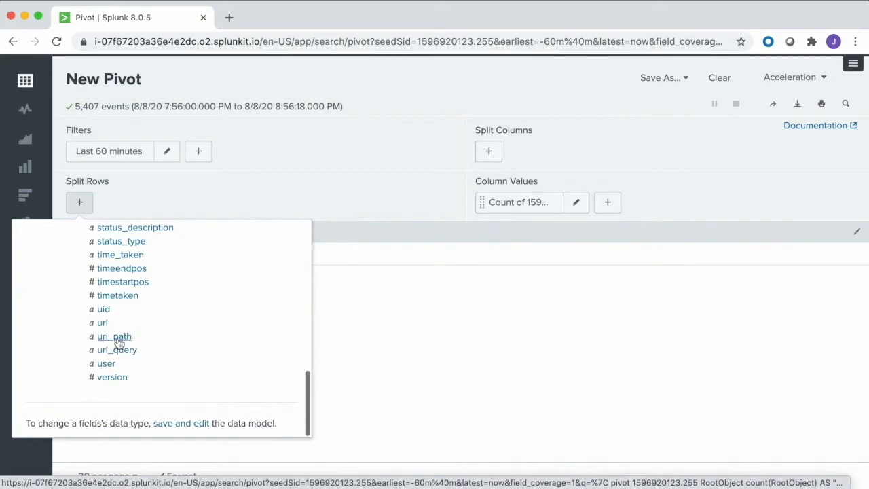
pyautogui.click(117, 340)
pyautogui.click(246, 377)
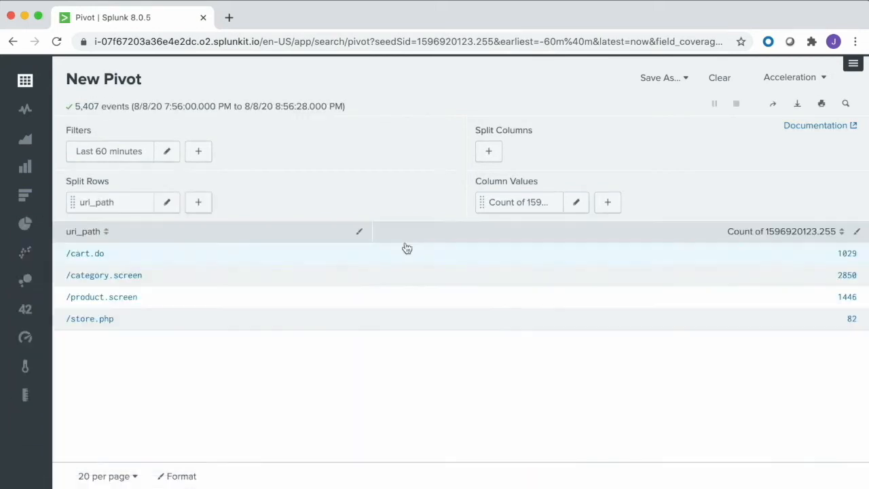
# Step: Split the pivot columns by the status_type field
pyautogui.click(487, 153)
pyautogui.scroll(-2, 514, 315)
pyautogui.scroll(-10, 514, 314)
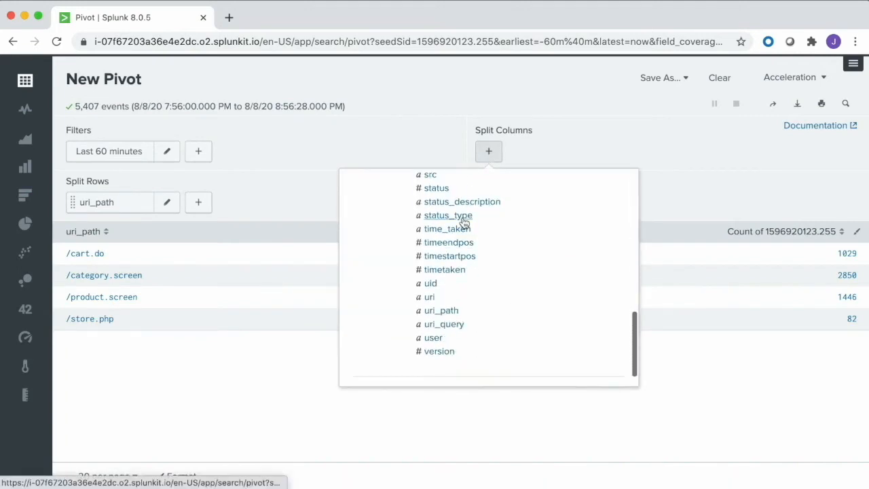
pyautogui.click(464, 223)
pyautogui.click(597, 302)
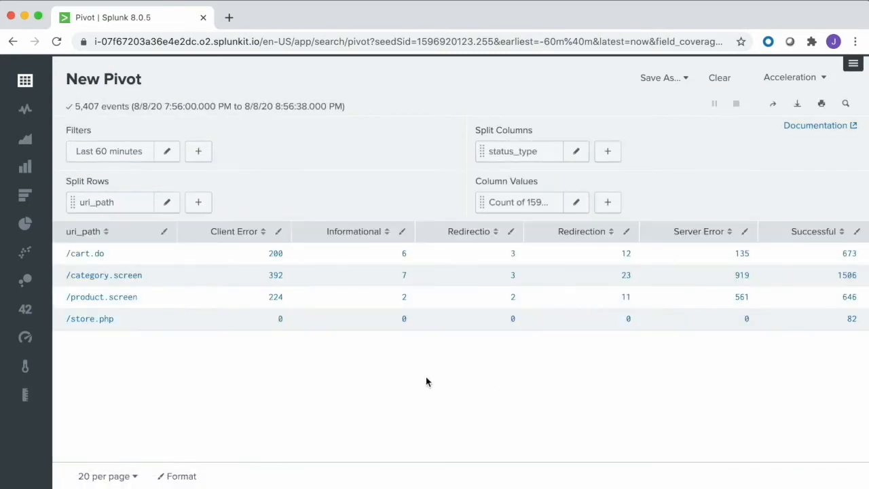
# Step: Display the pivot as a column chart and start saving it as a panel on a new dashboard titled BCE_Ecommerce_Site
pyautogui.click(25, 166)
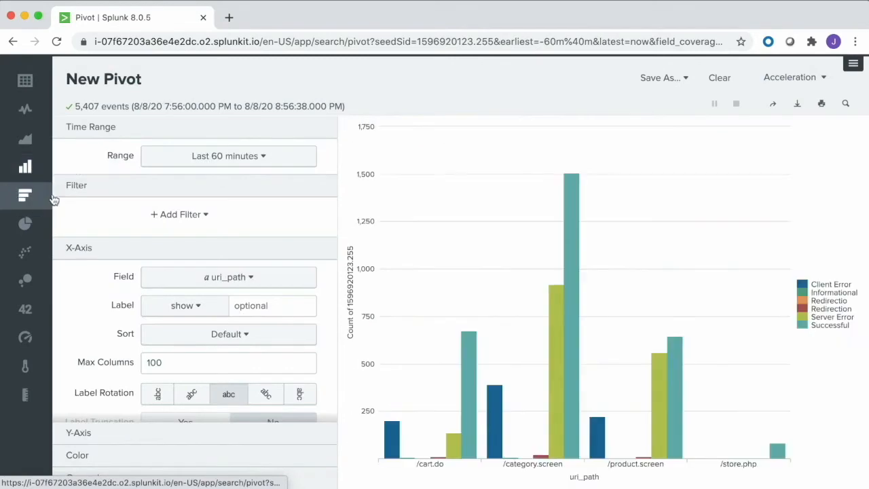
pyautogui.click(665, 81)
pyautogui.click(659, 126)
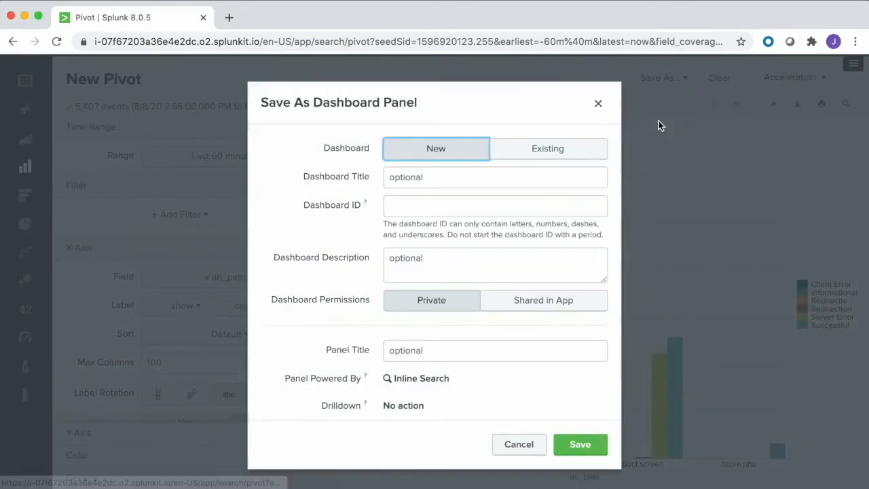
pyautogui.click(501, 177)
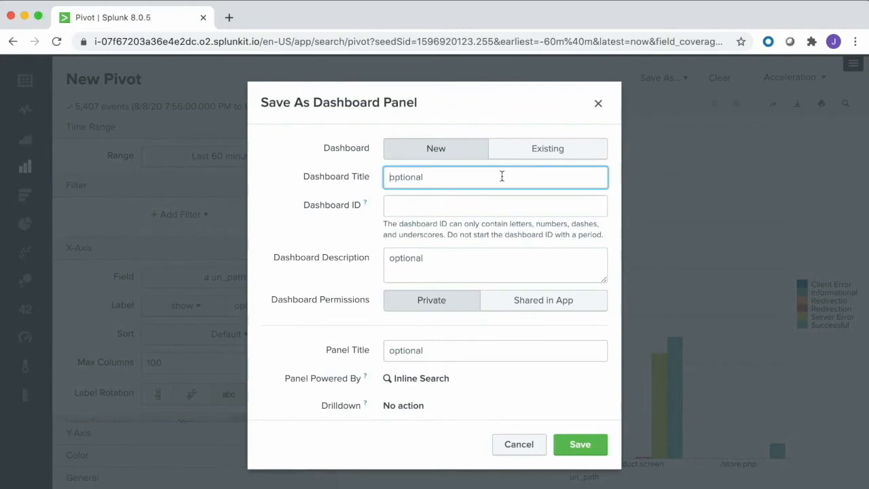
pyautogui.write('BCE_Ecommerce_Site')
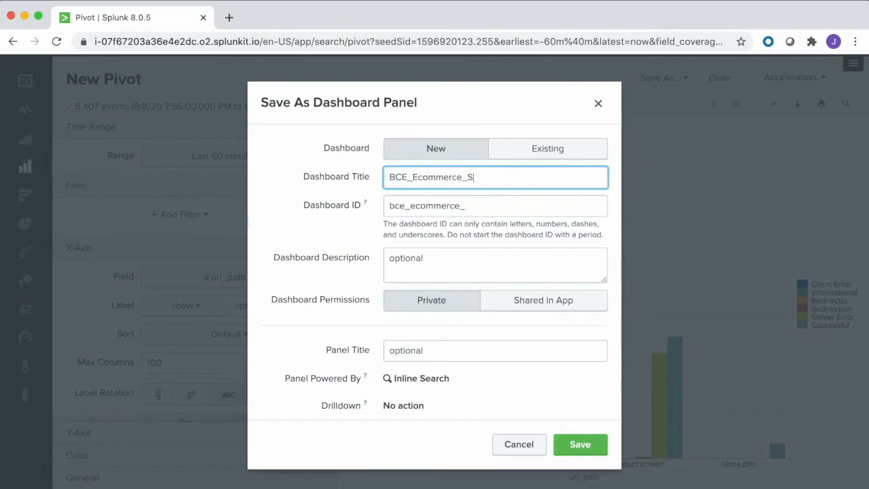
# Step: Set the dashboard panel's title to "URI Path by Status Type"
pyautogui.scroll(-3, 463, 263)
pyautogui.click(456, 259)
pyautogui.write('URI Path by Status Type')
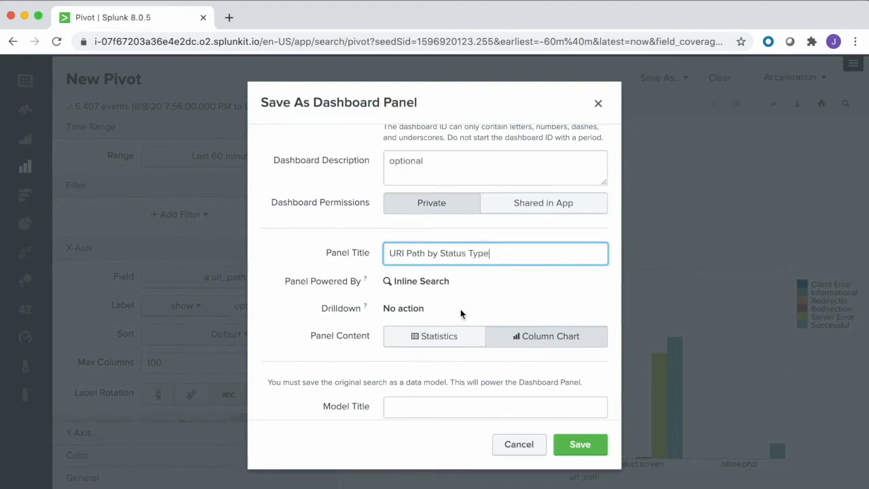
# Step: Save the panel with the data model title BCE_AC and view the new dashboard
pyautogui.scroll(-2, 460, 309)
pyautogui.click(455, 337)
pyautogui.write('BCE_AC')
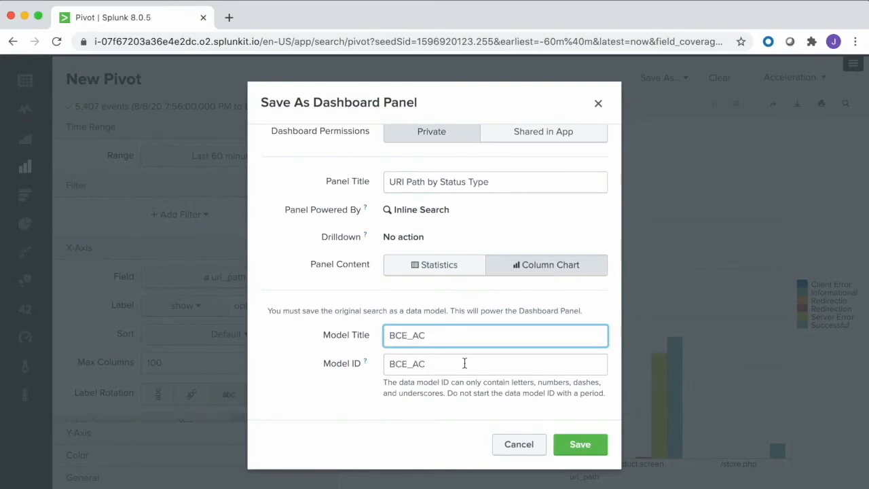
pyautogui.click(578, 444)
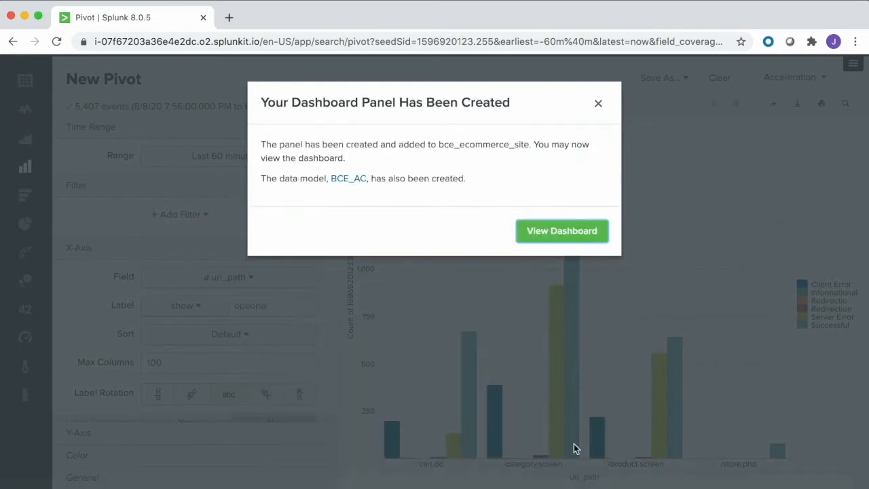
pyautogui.click(551, 236)
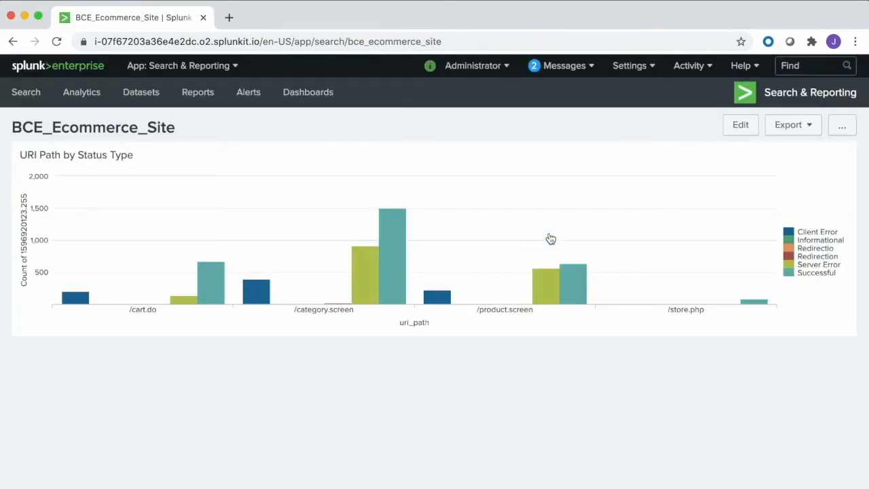
# Step: Add a time input to the BCE_Ecommerce_Site dashboard and set its range to Last 60 minutes
pyautogui.click(738, 131)
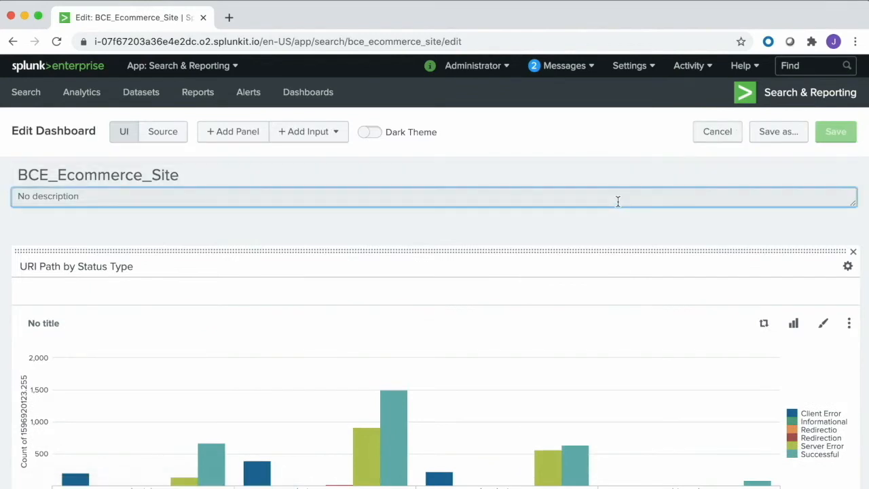
pyautogui.click(307, 131)
pyautogui.click(265, 282)
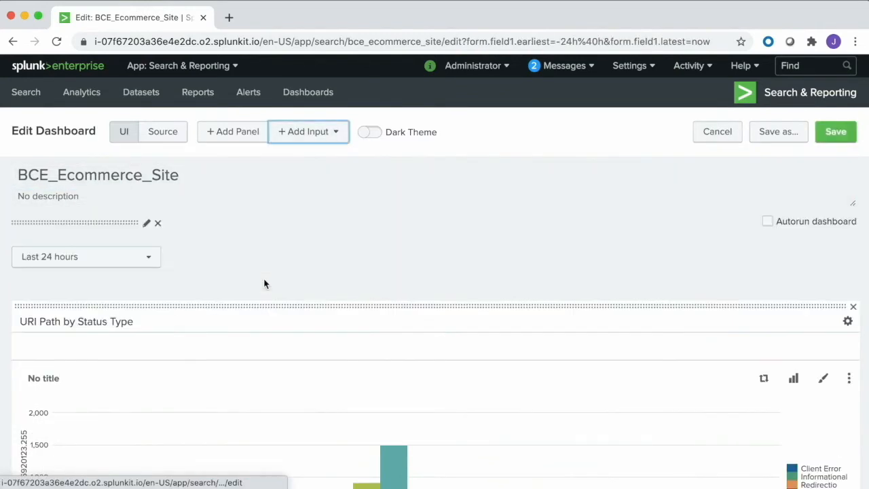
pyautogui.click(151, 264)
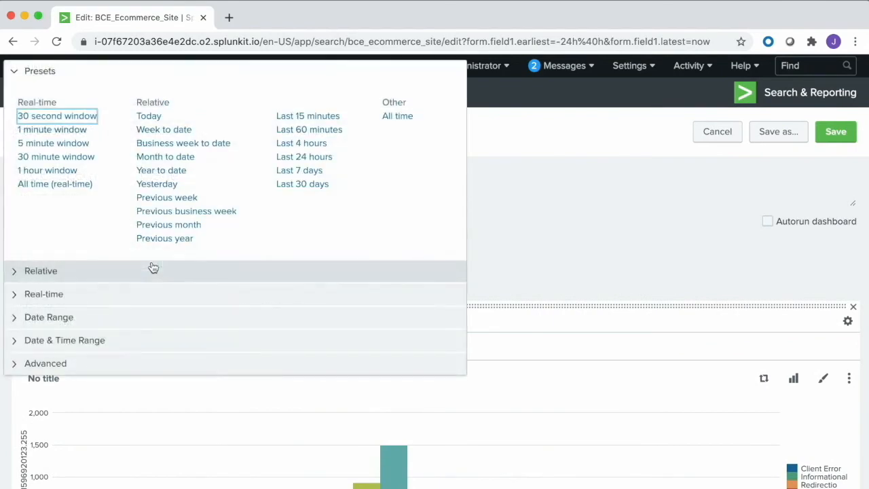
pyautogui.click(312, 131)
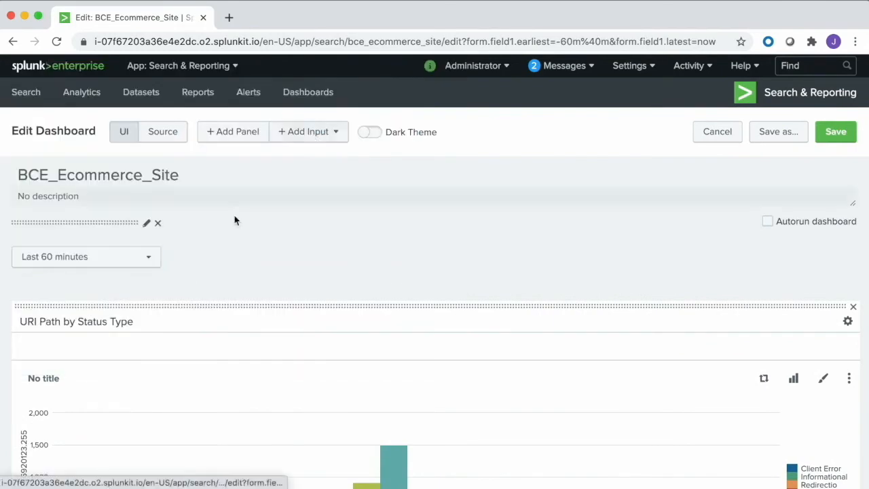
# Step: Set the default range of the dashboard's time input to Last 60 minutes and apply it
pyautogui.click(147, 225)
pyautogui.click(208, 404)
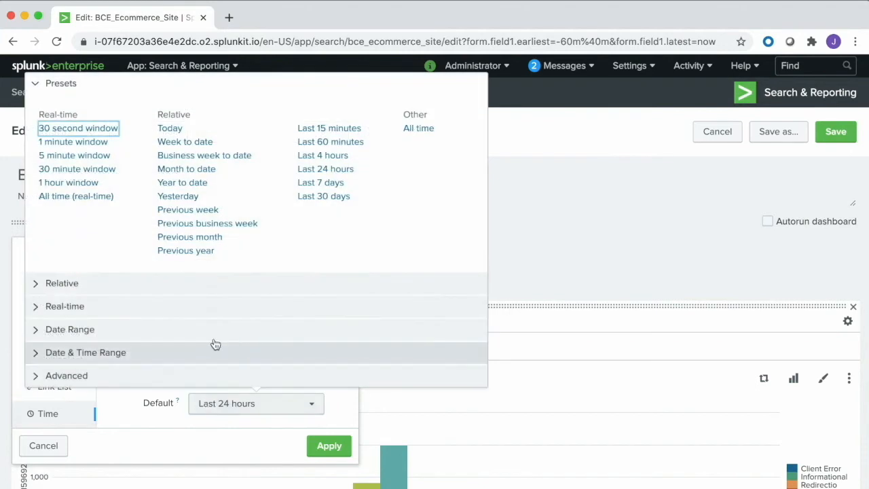
pyautogui.click(324, 143)
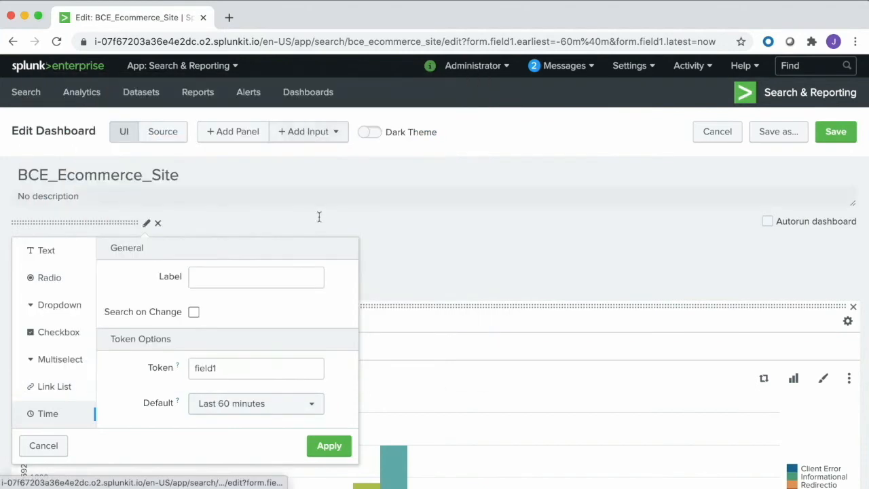
pyautogui.click(325, 445)
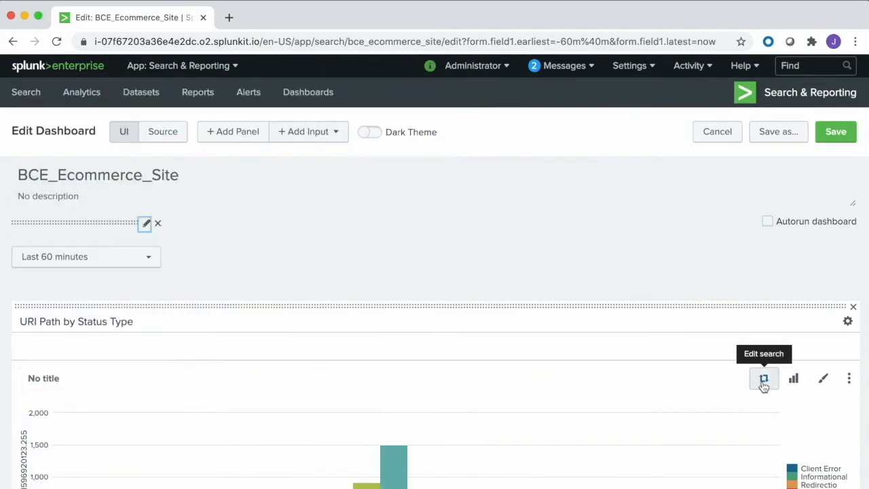
# Step: Set the time range of the URI Path by Status Type panel's search to Shared Time Picker (field1)
pyautogui.click(763, 379)
pyautogui.click(458, 257)
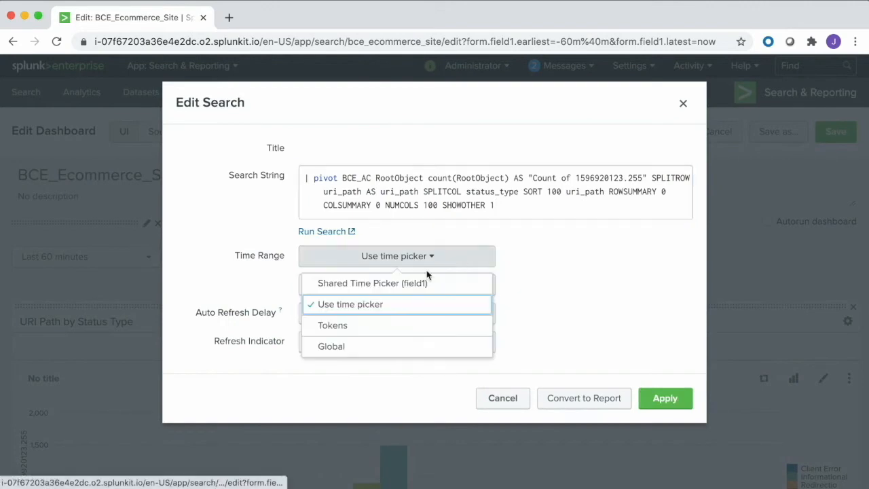
pyautogui.click(421, 284)
pyautogui.click(669, 373)
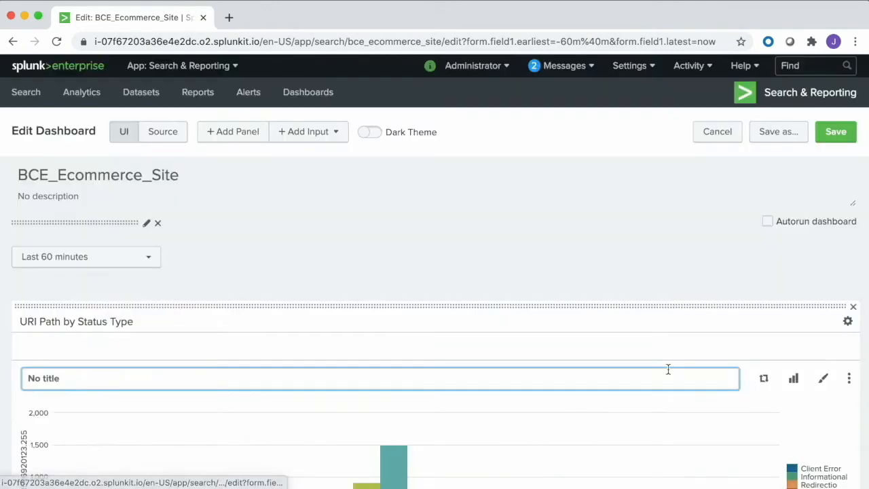
# Step: Change the URI Path by Status Type panel's visualization from a column chart to a pie chart
pyautogui.scroll(-1, 691, 359)
pyautogui.scroll(-2, 691, 361)
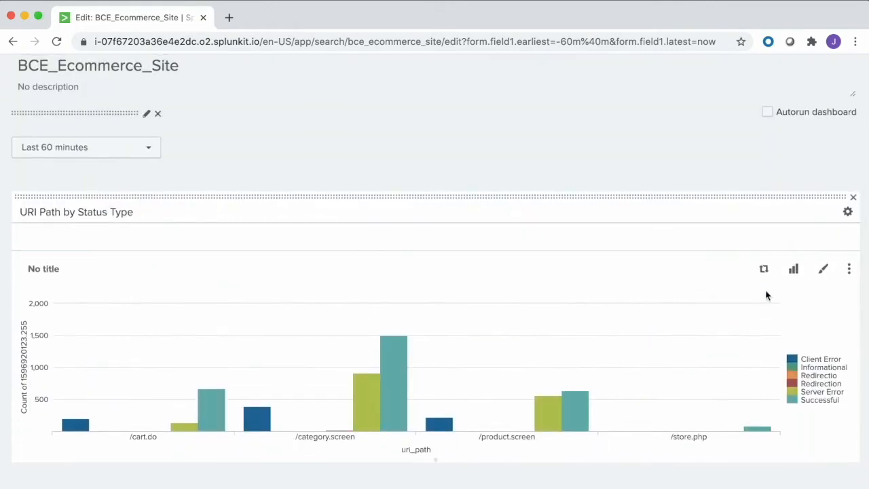
pyautogui.click(793, 271)
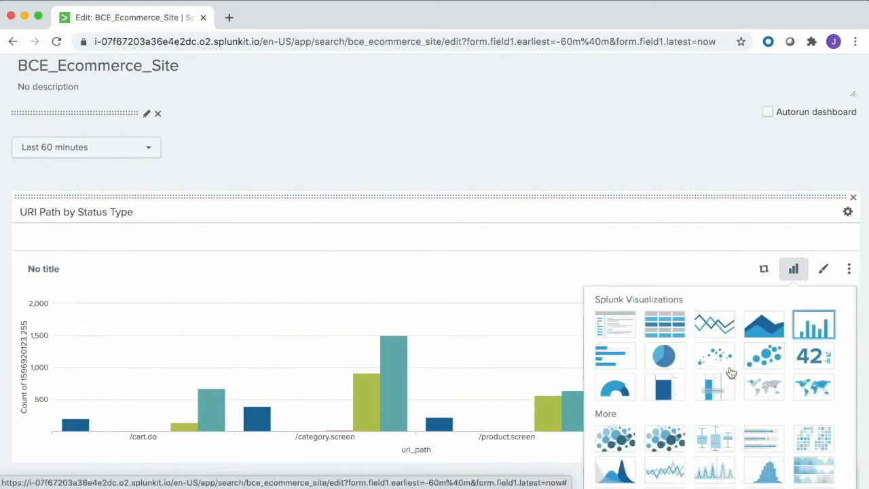
pyautogui.click(664, 359)
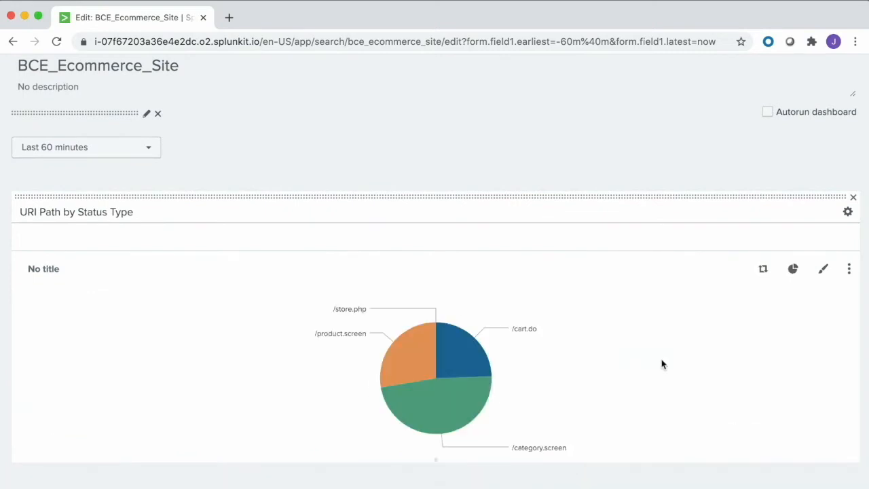
# Step: Enable the trellis layout for the pie chart panel, split by uri_path
pyautogui.click(848, 270)
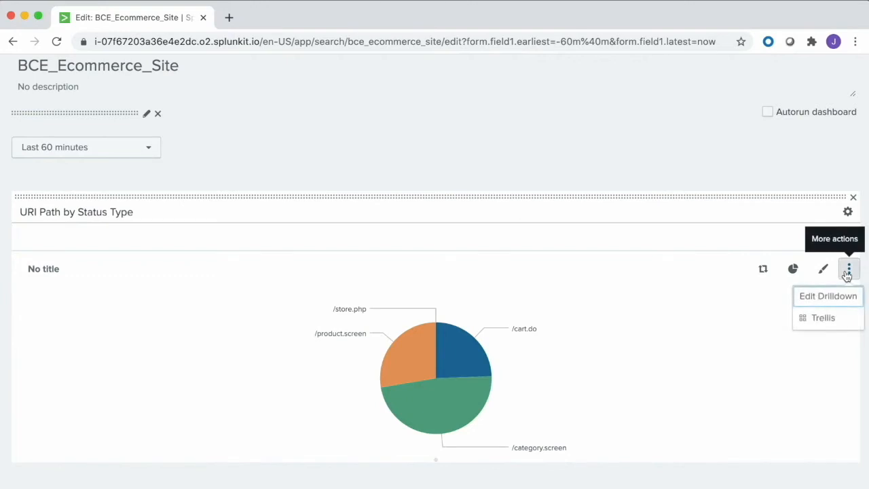
pyautogui.click(823, 318)
pyautogui.click(706, 358)
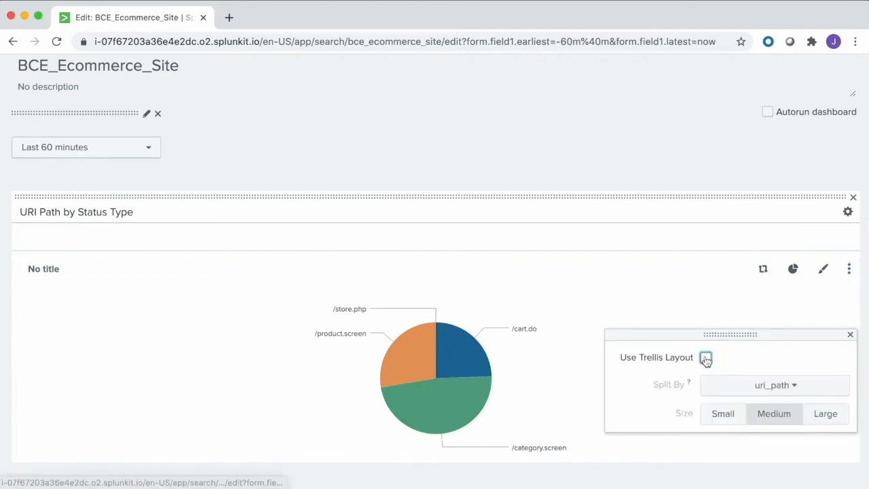
pyautogui.click(850, 335)
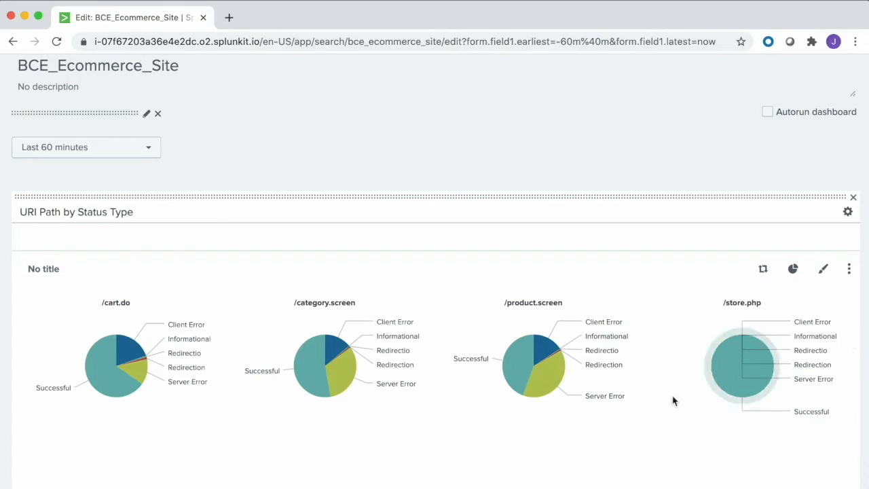
# Step: Reduce the panel's height to fit the row of pie charts and save the dashboard
pyautogui.scroll(-3, 674, 402)
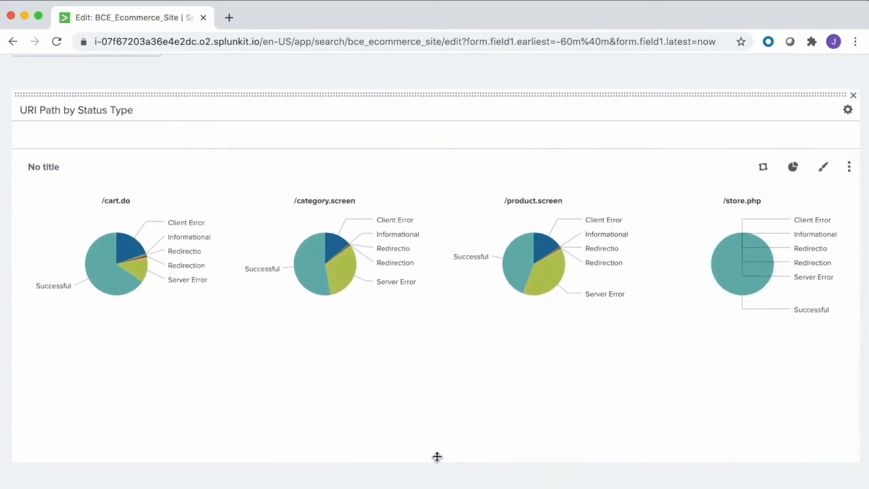
pyautogui.scroll(3, 436, 455)
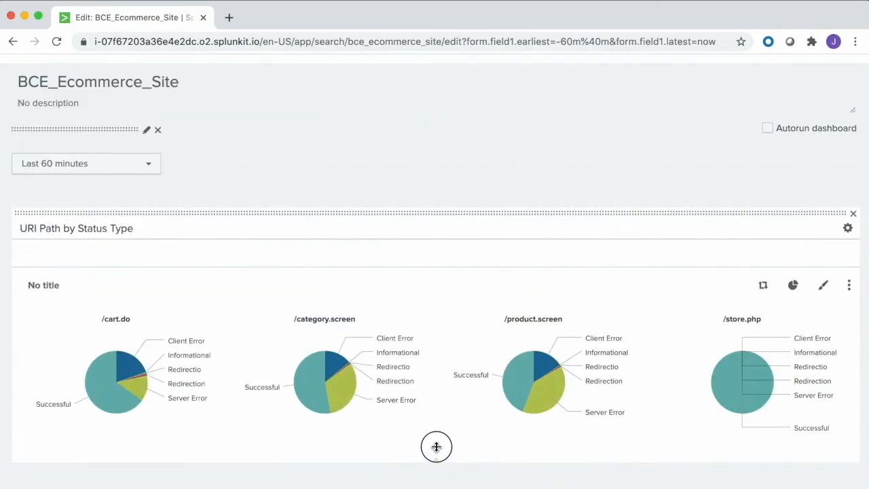
pyautogui.scroll(3, 668, 193)
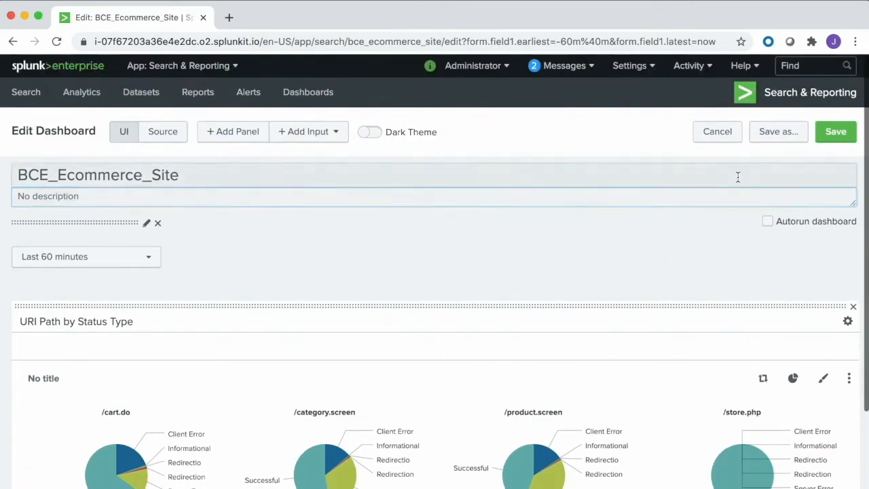
pyautogui.click(836, 132)
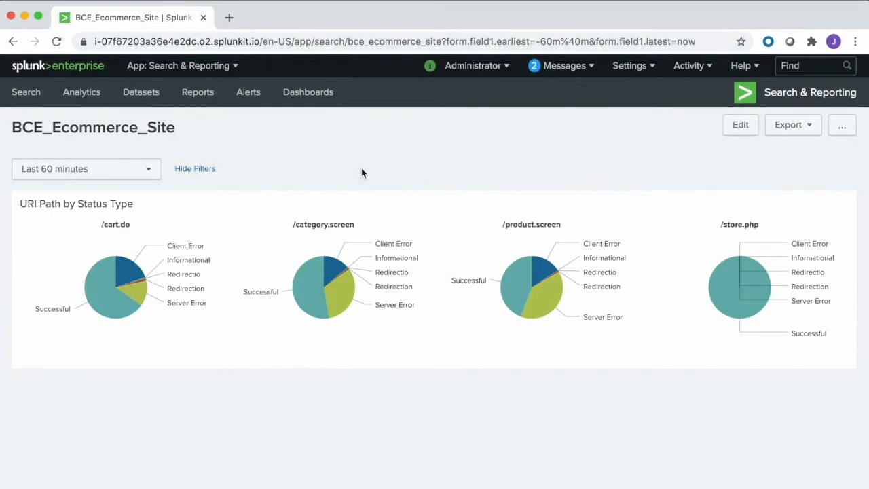
# Step: Open the search page of Search & Reporting and run the search sourcetype="access_combined" over the last 60 minutes
pyautogui.click(217, 70)
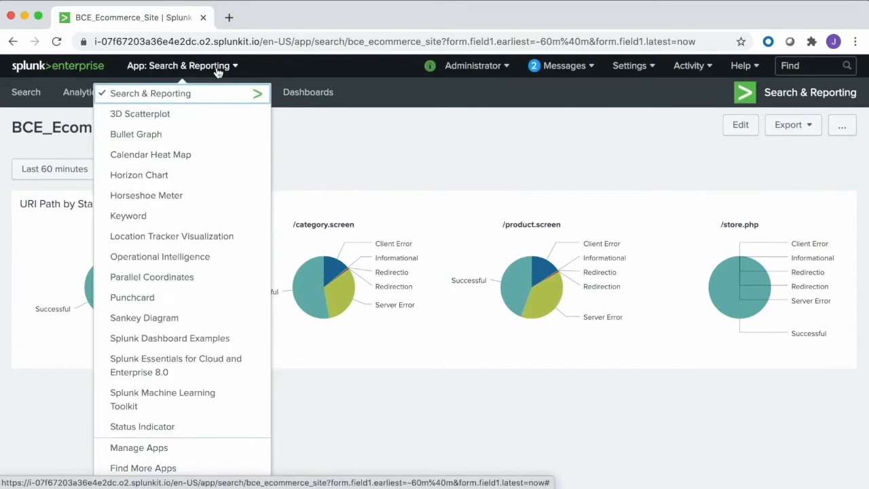
pyautogui.click(170, 93)
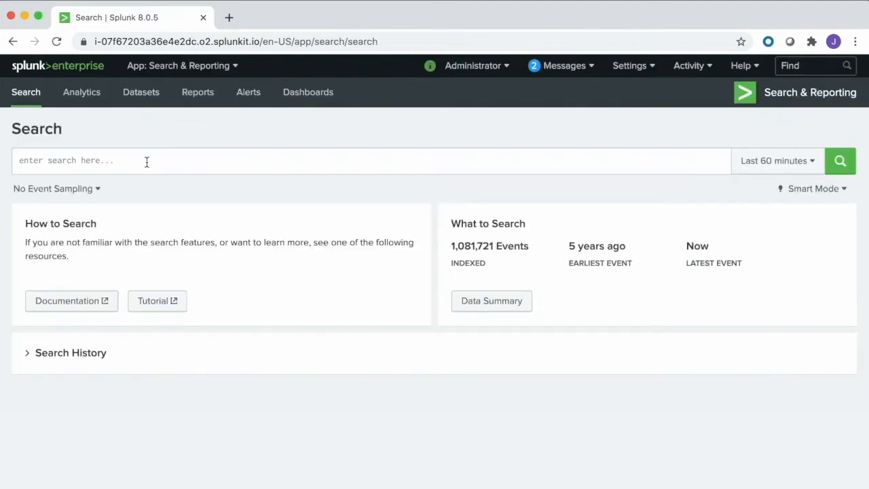
pyautogui.click(146, 162)
pyautogui.write('source')
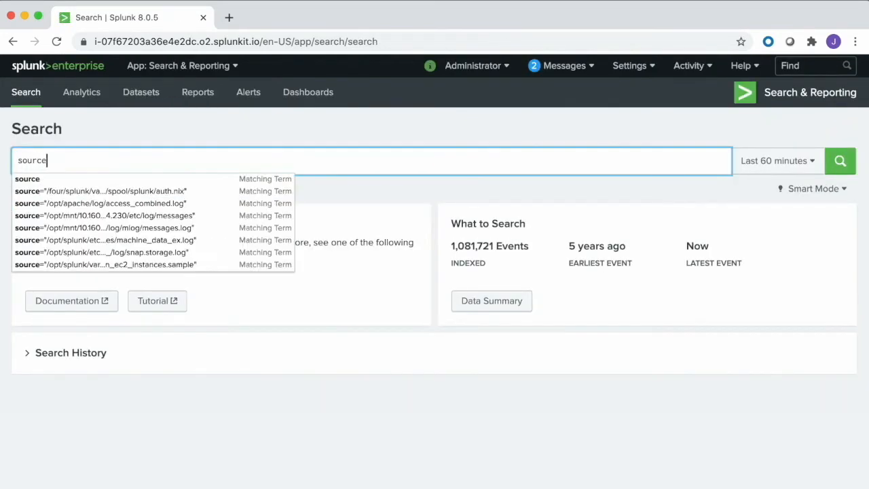
pyautogui.write('type')
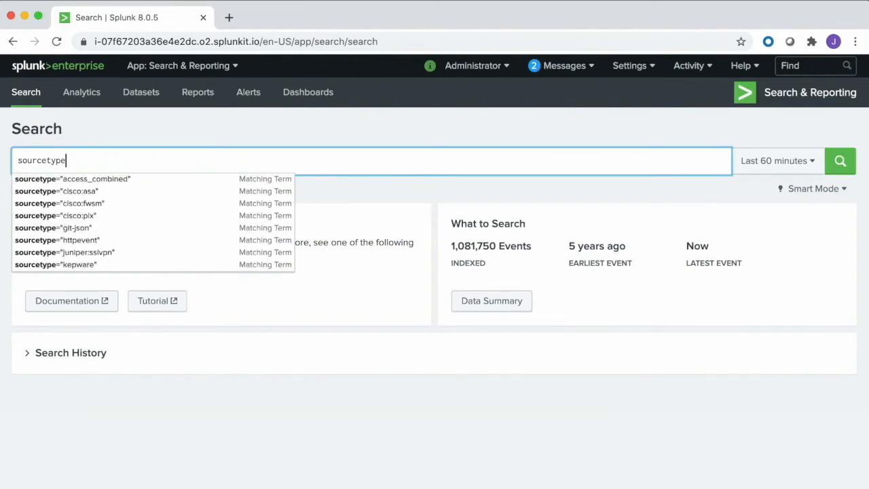
pyautogui.click(142, 183)
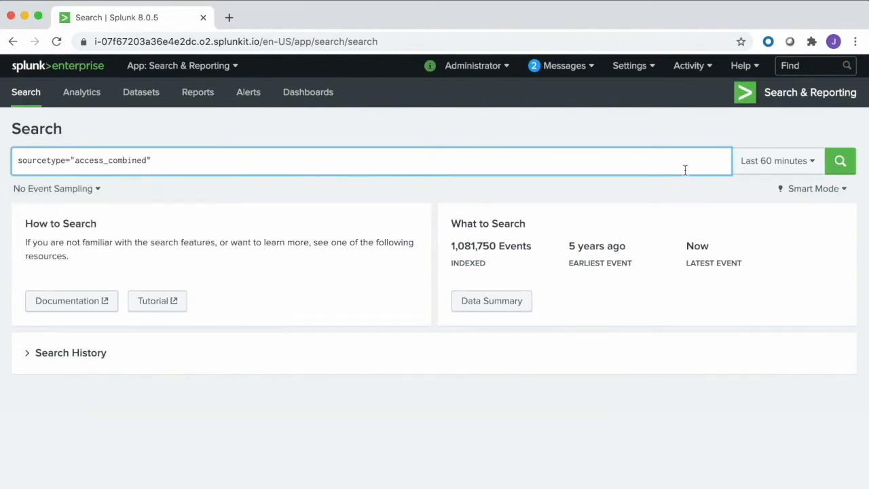
pyautogui.click(841, 163)
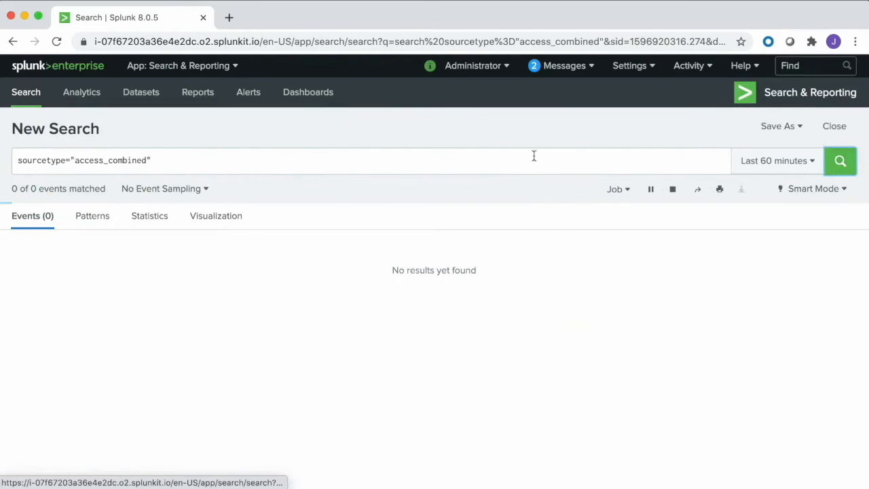
# Step: Extend the search with | transaction JSESSIONID endswith=purchase and run it
pyautogui.click(515, 163)
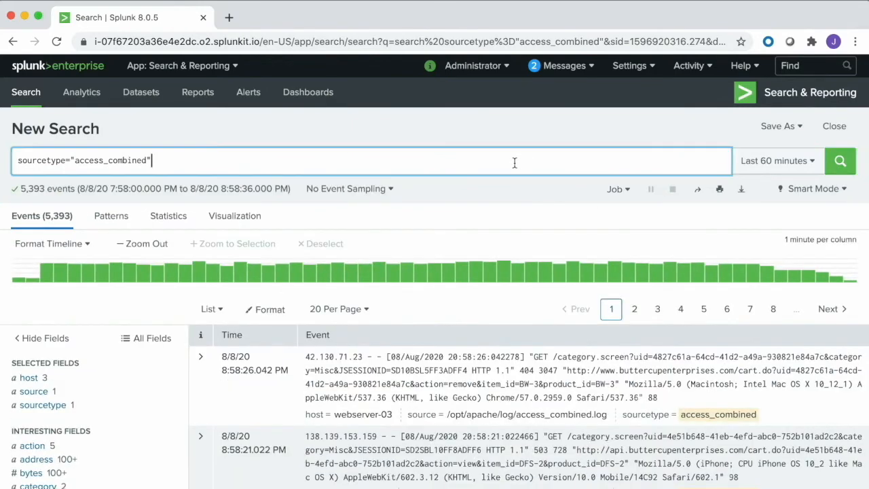
pyautogui.write('| transaction JSESSIONID')
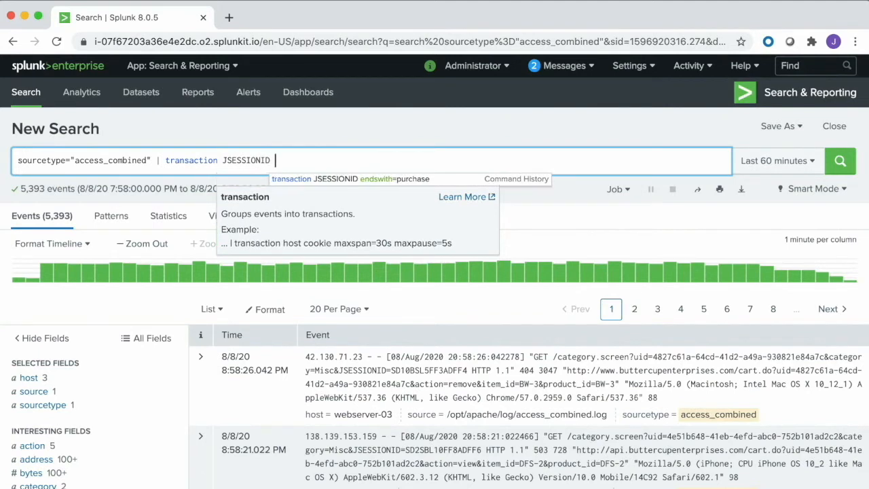
pyautogui.write(' endswith=purchas')
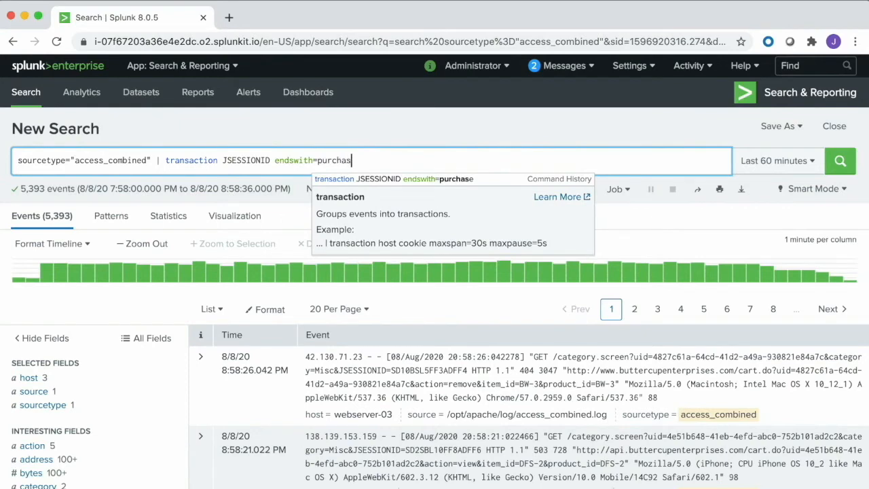
pyautogui.write('e')
pyautogui.click(840, 160)
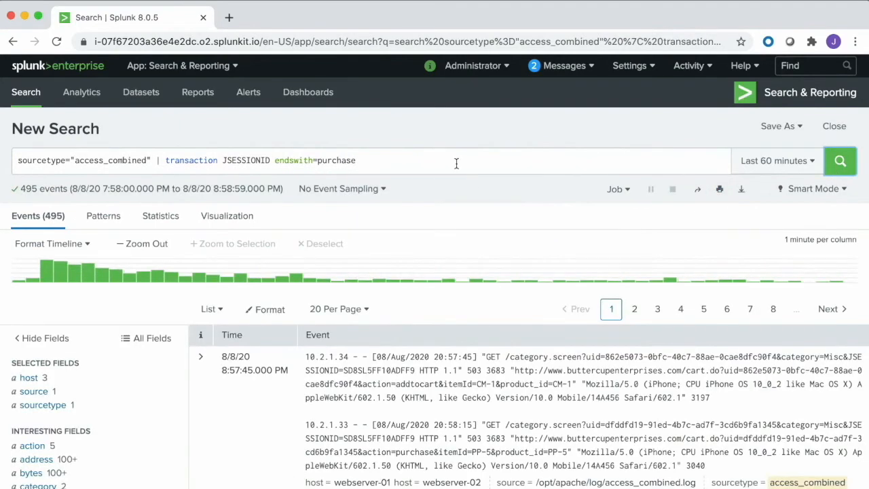
# Step: Append | dedup JSESSIONID | stats count to the transaction search and run it
pyautogui.click(456, 163)
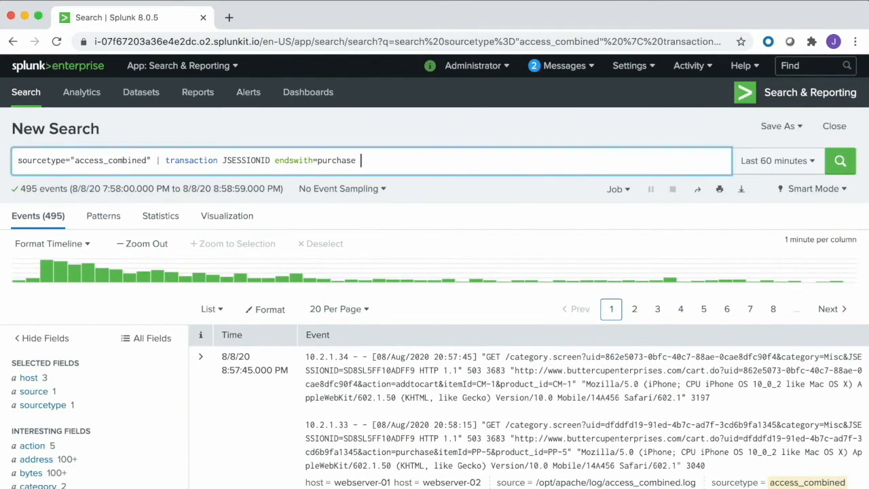
pyautogui.write('| ded')
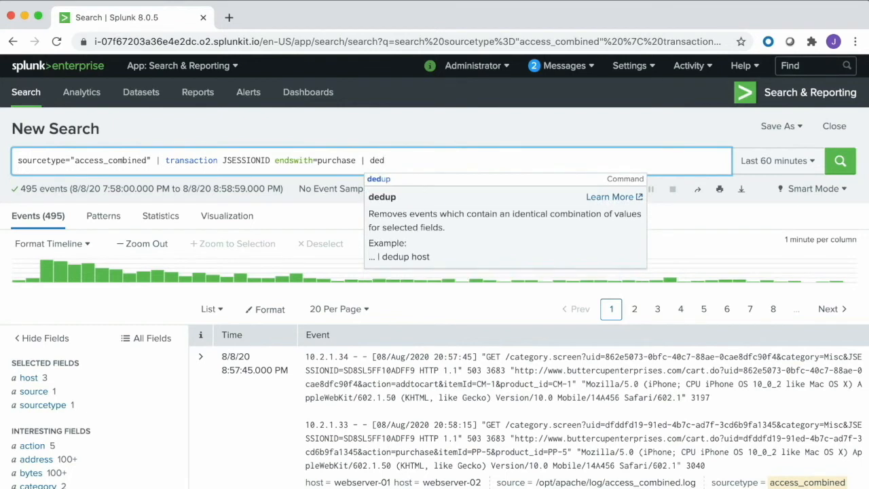
pyautogui.click(453, 180)
pyautogui.write('JSE')
pyautogui.click(452, 180)
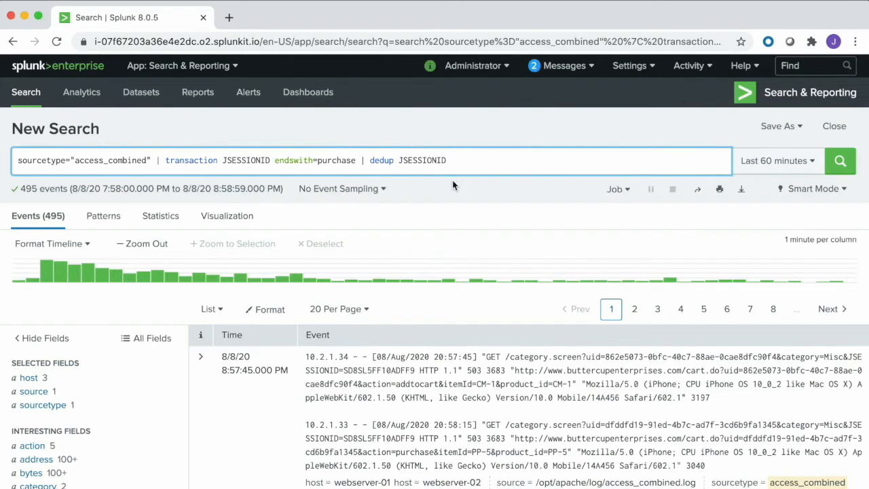
pyautogui.write('| s')
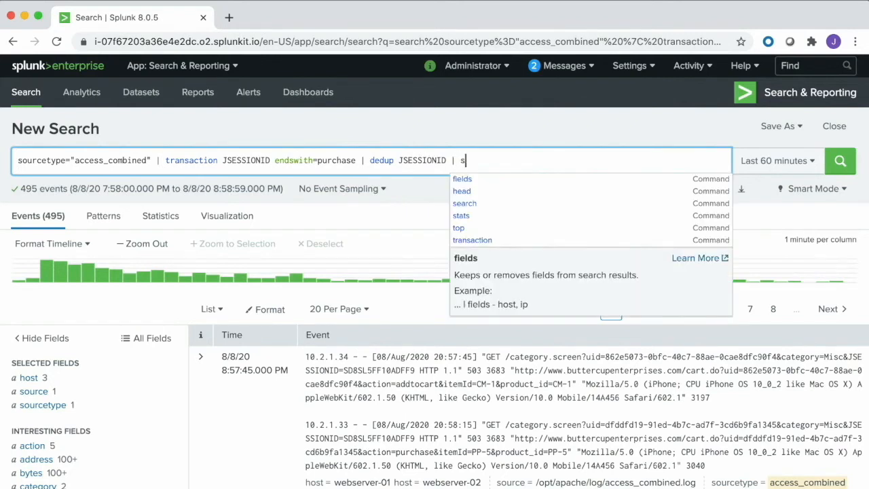
pyautogui.write('tats')
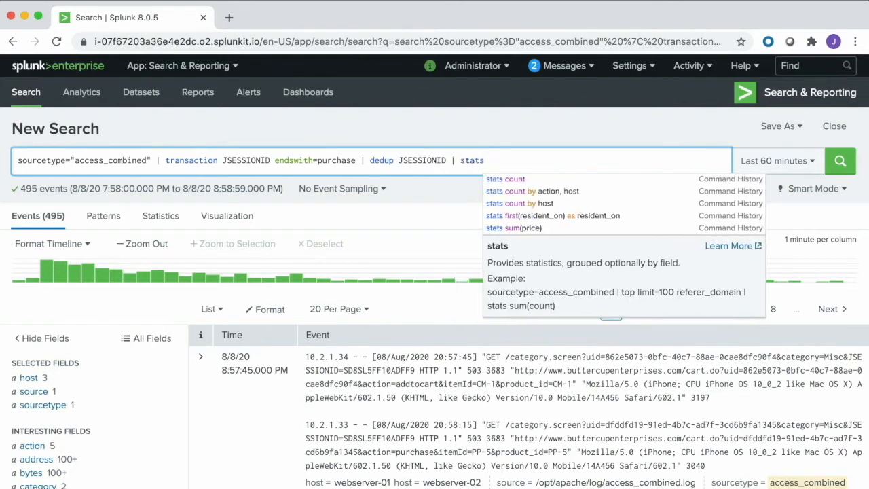
pyautogui.write(' count')
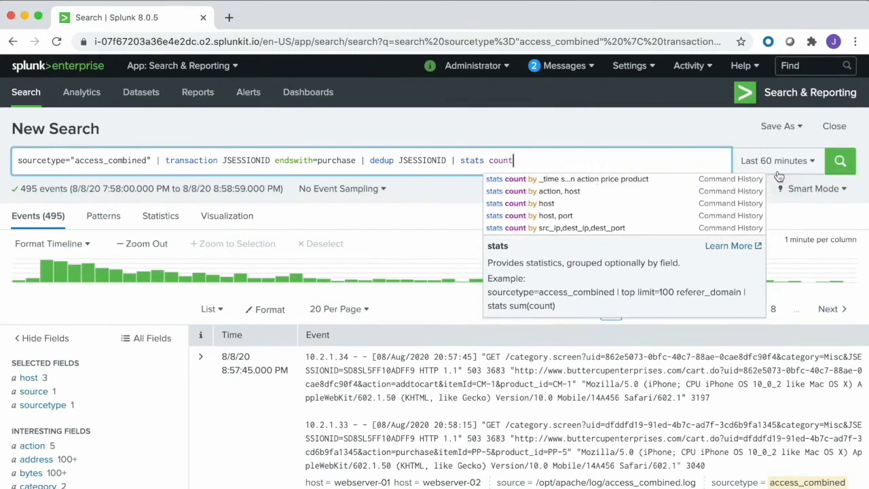
pyautogui.click(840, 161)
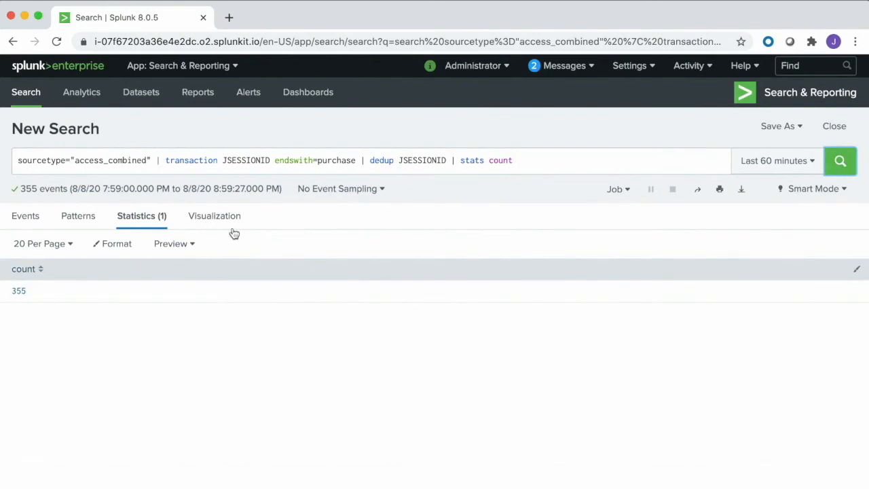
# Step: Visualize the purchase session count as a Single Value
pyautogui.click(216, 218)
pyautogui.click(54, 247)
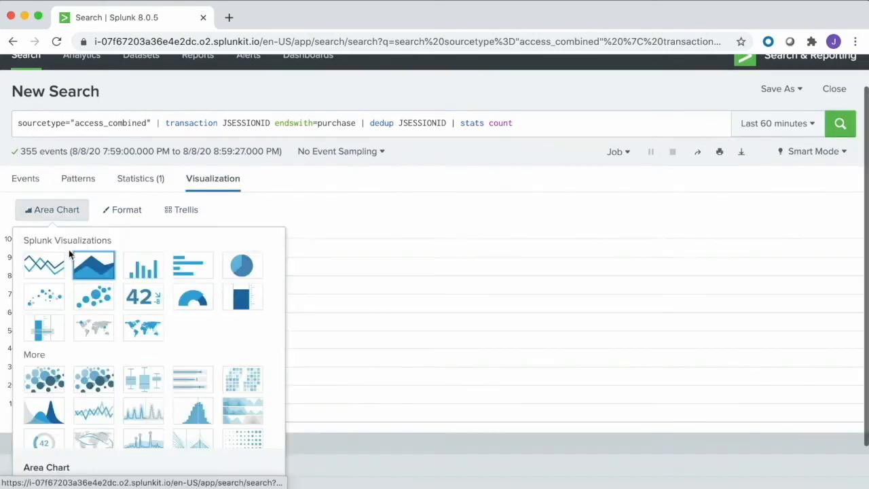
pyautogui.click(140, 299)
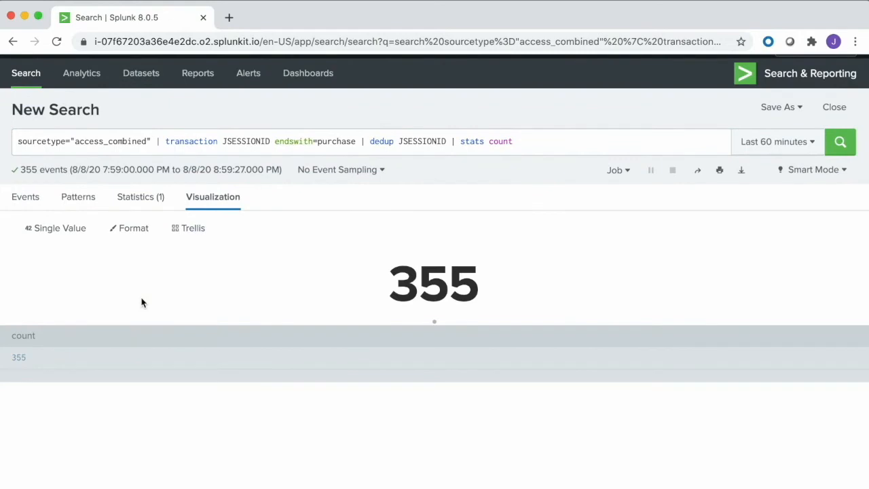
# Step: Save the single-value count as a panel in the existing BCE_Ecommerce_Site dashboard and return to the search
pyautogui.click(756, 109)
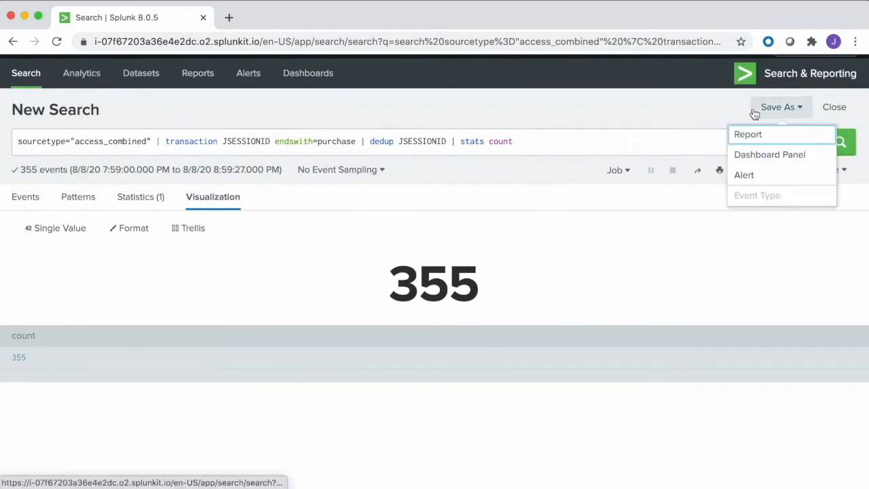
pyautogui.click(757, 158)
pyautogui.click(555, 152)
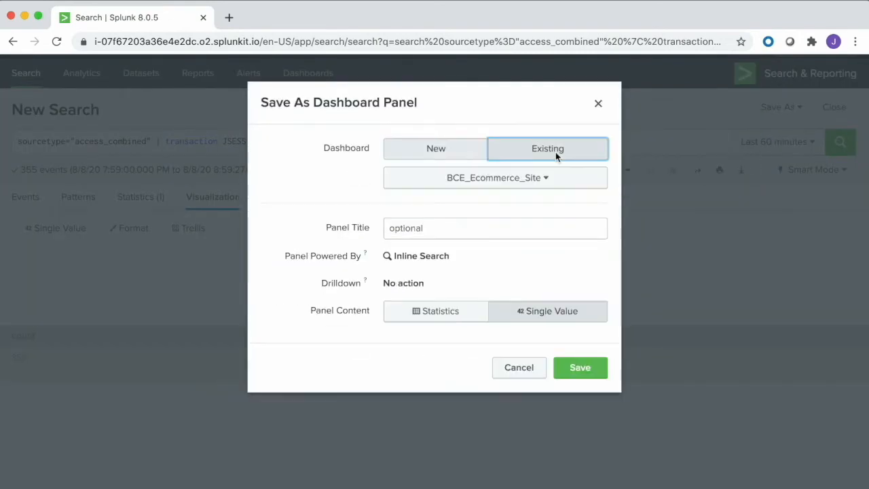
pyautogui.click(573, 378)
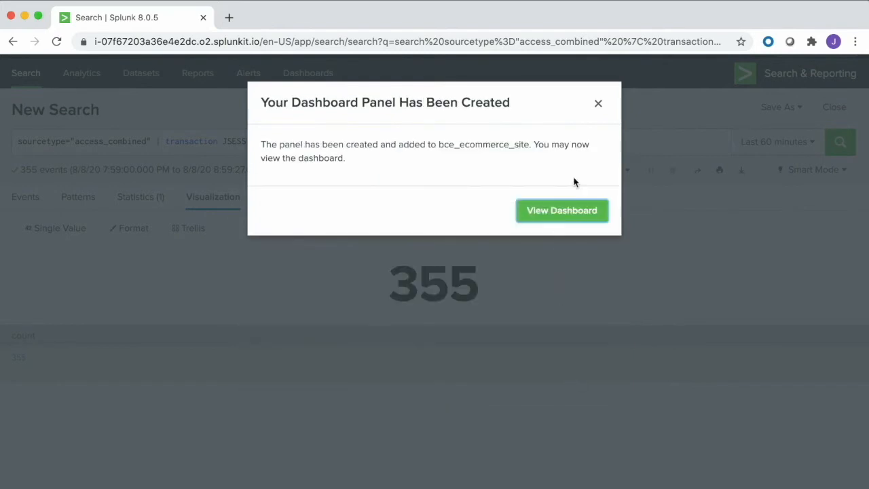
pyautogui.click(598, 103)
# Step: Replace count with sum(price) in the search's stats command and run it
pyautogui.click(537, 138)
pyautogui.press('BackSpace')
pyautogui.press('BackSpace')
pyautogui.press('BackSpace')
pyautogui.press('BackSpace')
pyautogui.press('BackSpace')
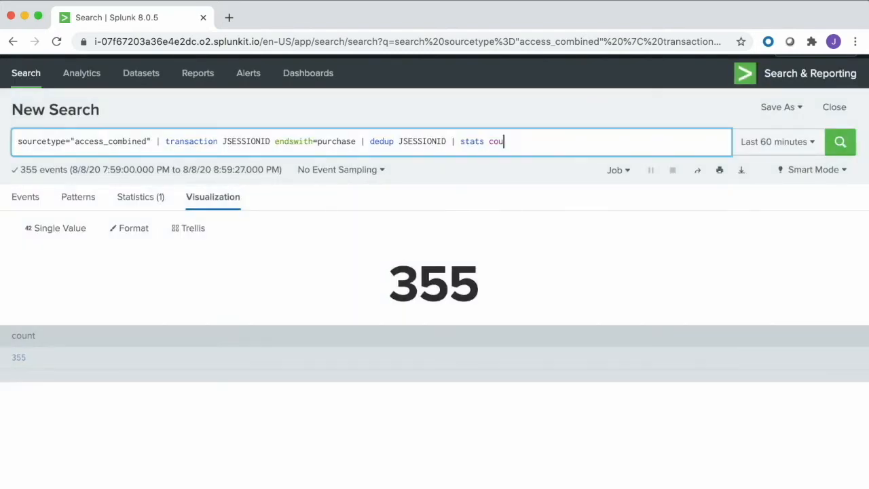
pyautogui.write('sum(price')
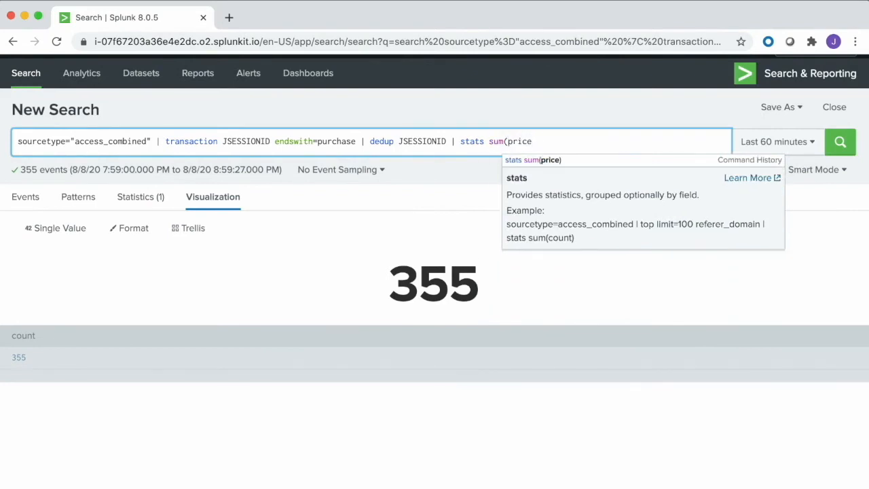
pyautogui.write(')')
pyautogui.press('Return')
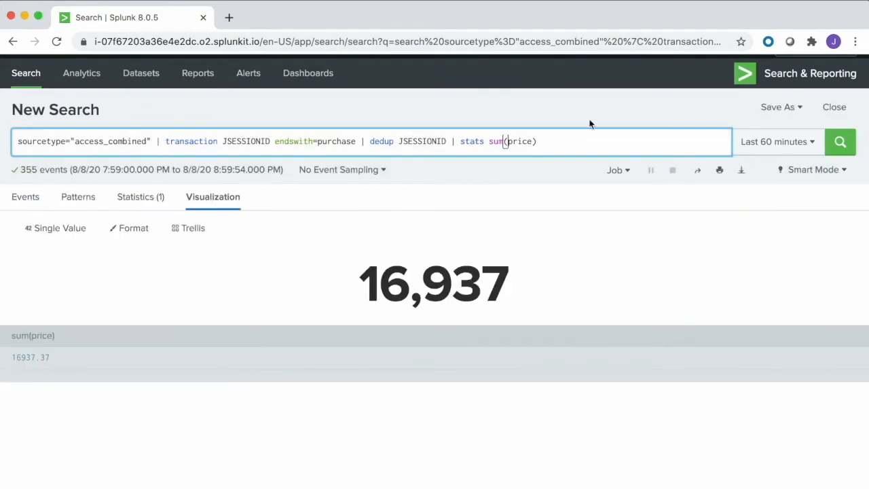
# Step: Save the price sum as a single-value panel in the existing BCE_Ecommerce_Site dashboard and view the dashboard
pyautogui.click(774, 108)
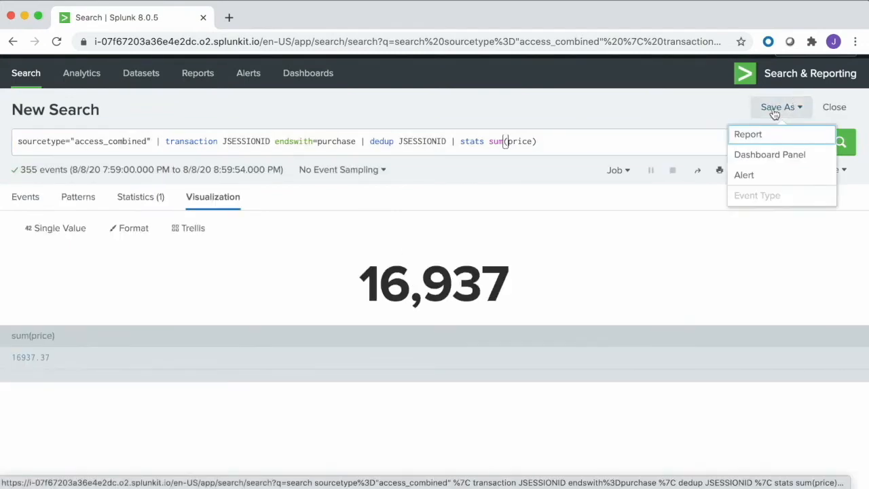
pyautogui.click(774, 152)
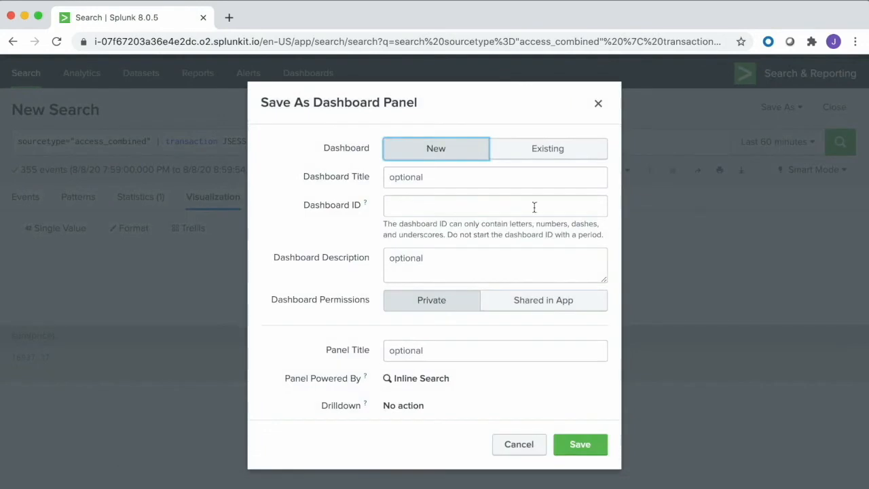
pyautogui.click(538, 148)
pyautogui.click(563, 370)
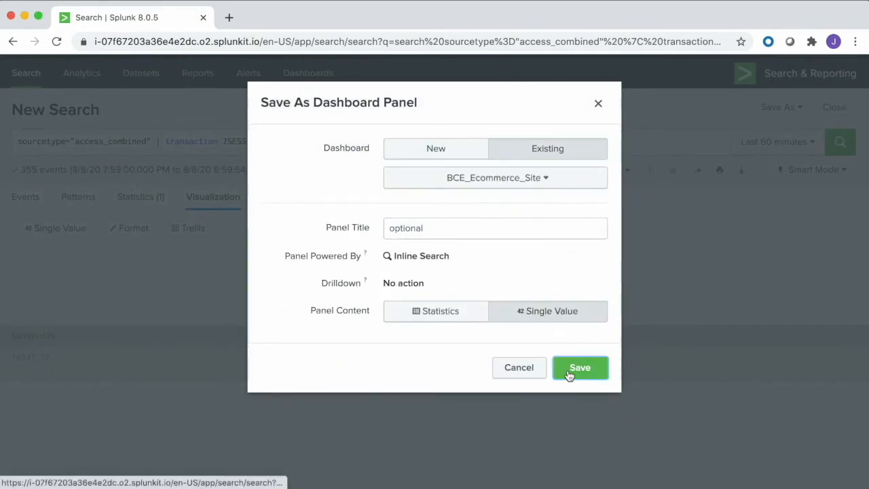
pyautogui.click(548, 212)
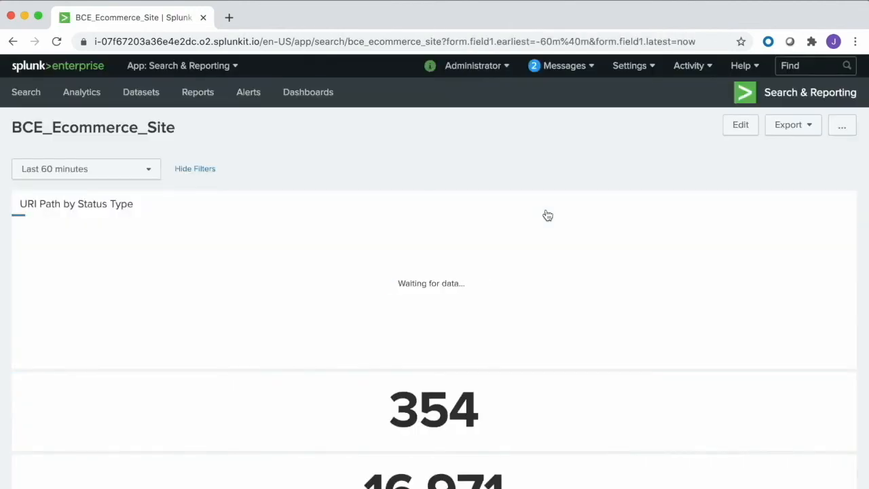
# Step: Start editing the dashboard and set the purchase count panel's search time range to Shared Time Picker (field1)
pyautogui.click(738, 127)
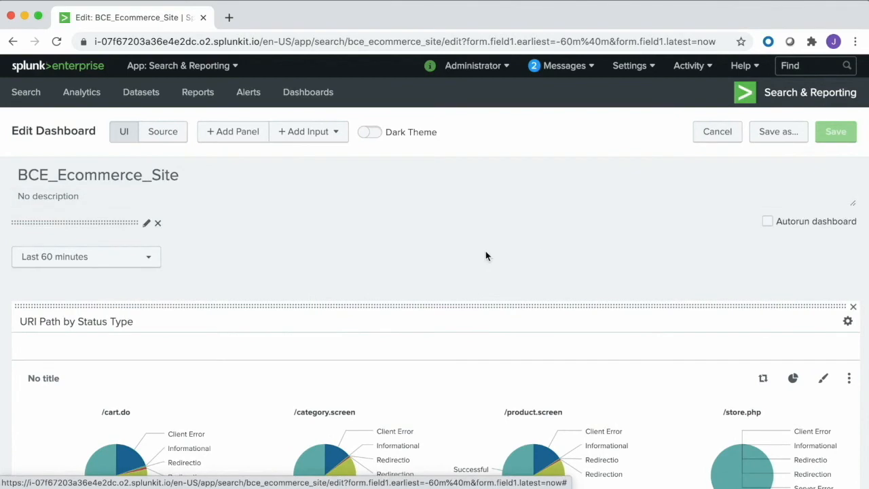
pyautogui.scroll(-8, 463, 256)
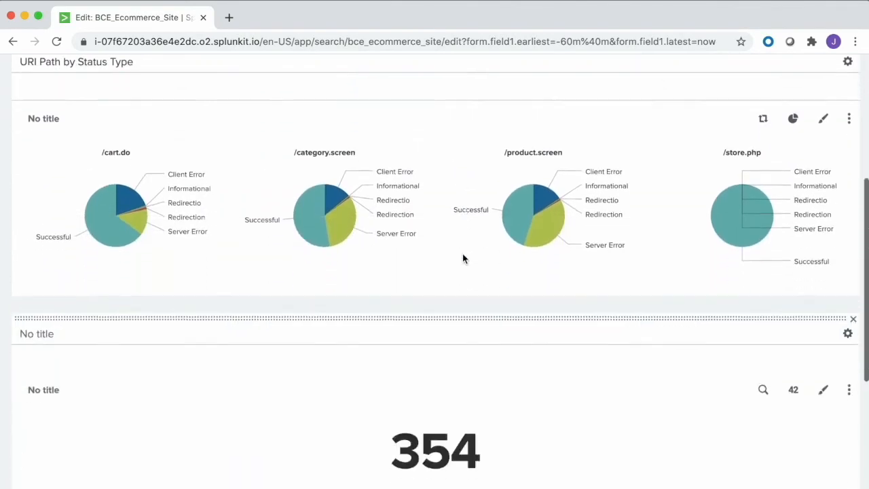
pyautogui.click(764, 365)
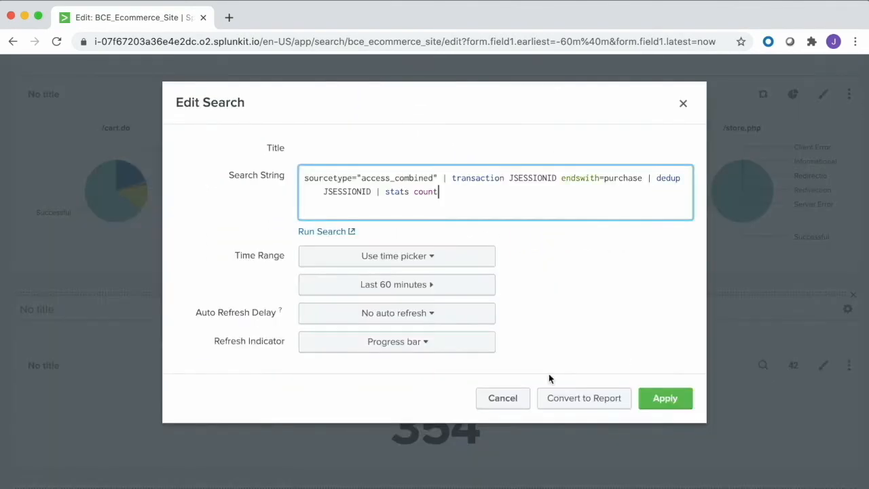
pyautogui.click(449, 267)
pyautogui.click(398, 283)
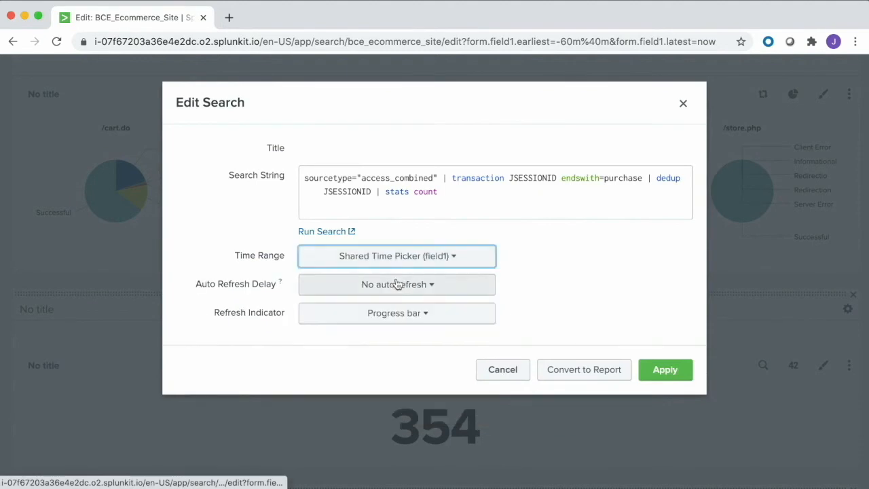
pyautogui.click(652, 370)
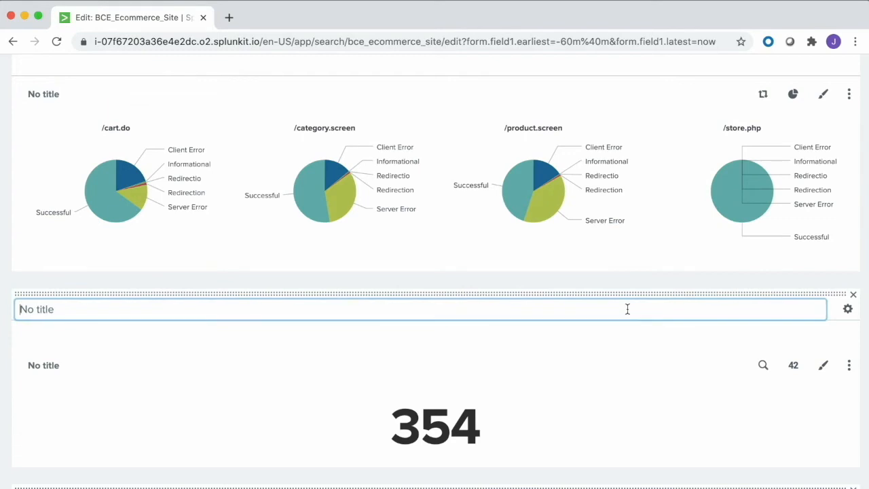
# Step: Title the purchase count panel Number of Sales and the price sum panel Sales Revenue
pyautogui.write('T')
pyautogui.press('BackSpace')
pyautogui.write('Number of Sales')
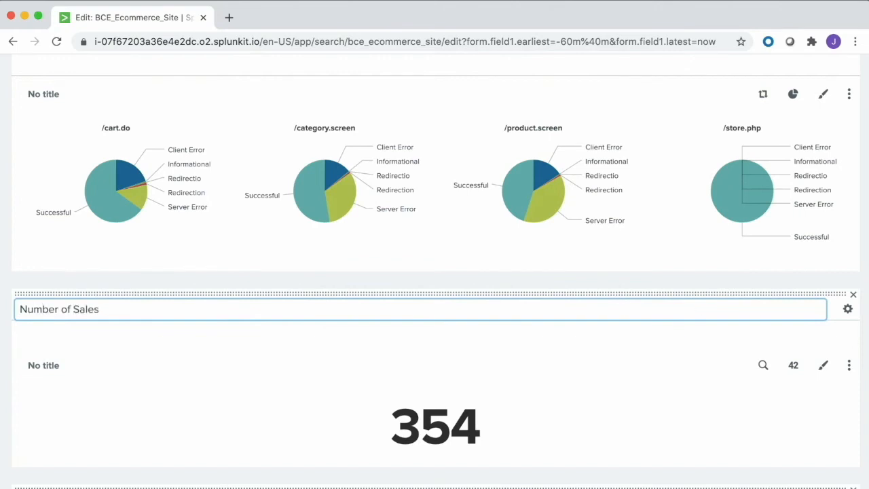
pyautogui.scroll(-5, 711, 383)
pyautogui.click(636, 342)
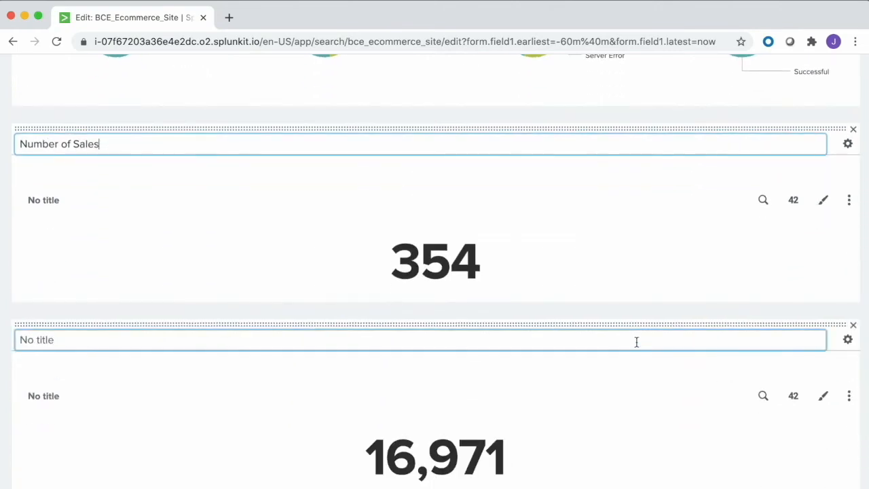
pyautogui.write('Sales ')
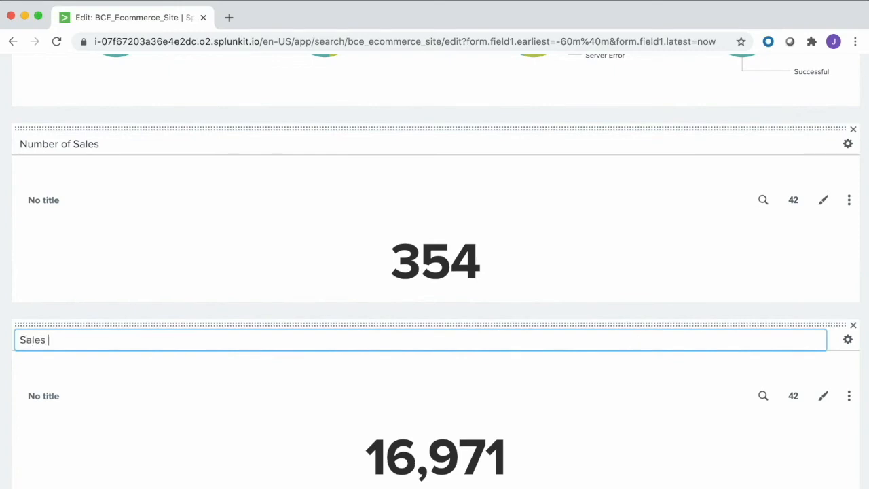
pyautogui.write('Revenue')
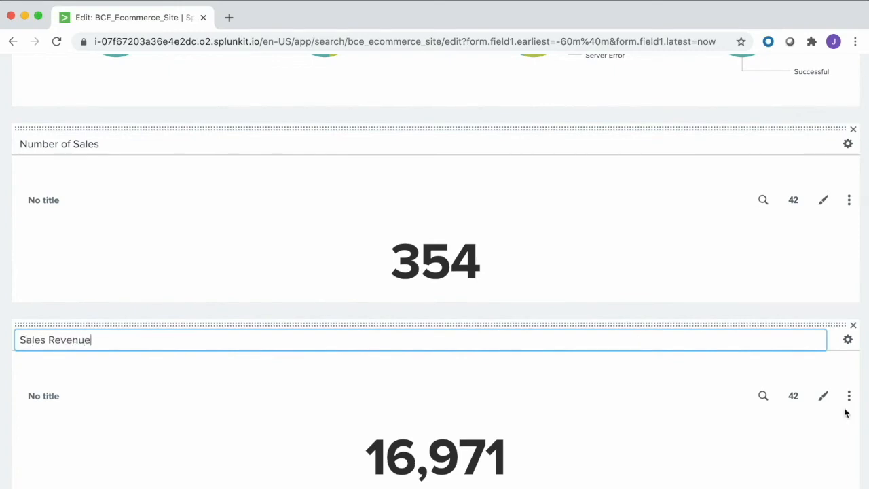
# Step: Set the Sales Revenue panel's search time range to Shared Time Picker (field1)
pyautogui.click(763, 396)
pyautogui.click(478, 257)
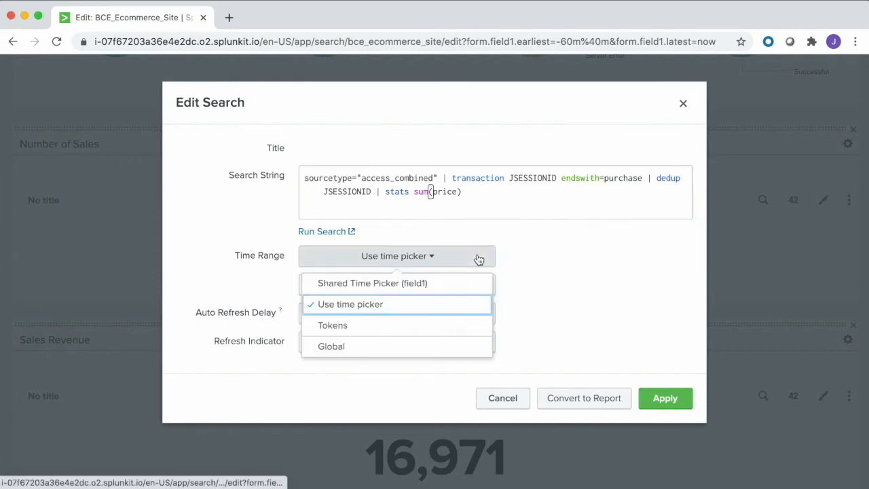
pyautogui.click(388, 284)
pyautogui.click(644, 375)
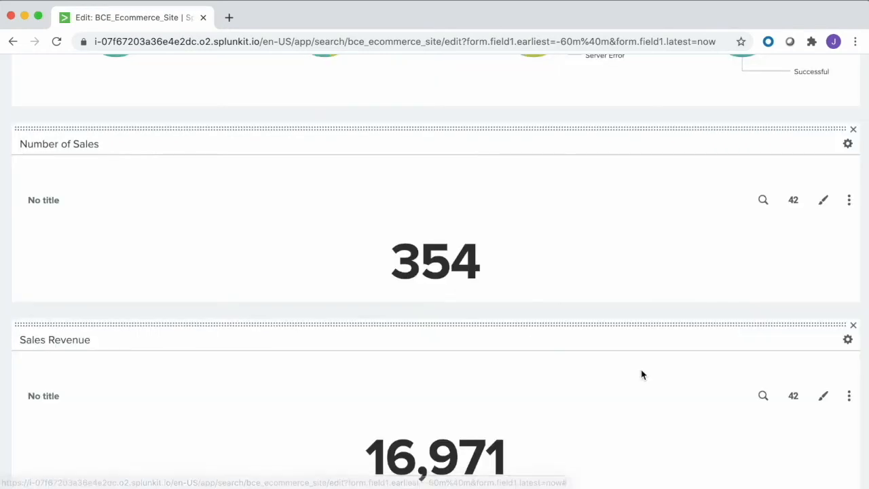
# Step: Arrange Number of Sales and Sales Revenue side by side in the first row, with URI Path by Status Type full-width below them
pyautogui.moveTo(580, 326); pyautogui.dragTo(580, 240)
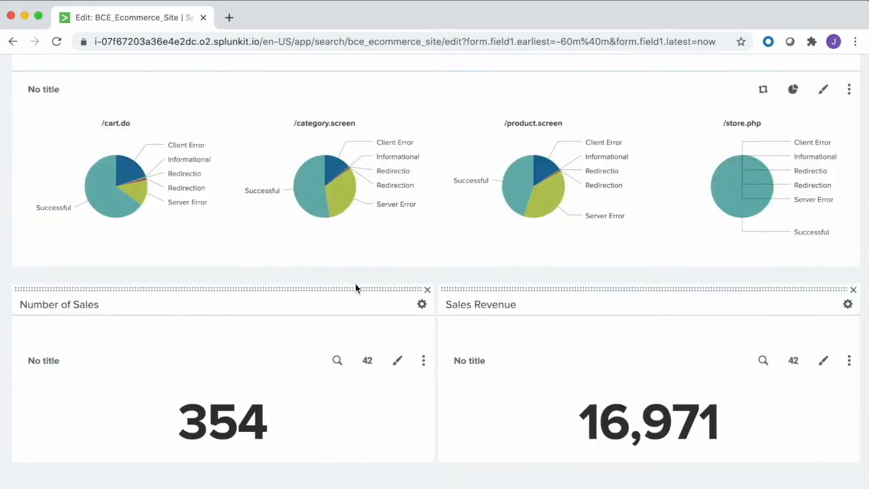
pyautogui.moveTo(350, 289); pyautogui.dragTo(244, 124)
pyautogui.moveTo(389, 290); pyautogui.dragTo(443, 147)
pyautogui.scroll(2, 442, 148)
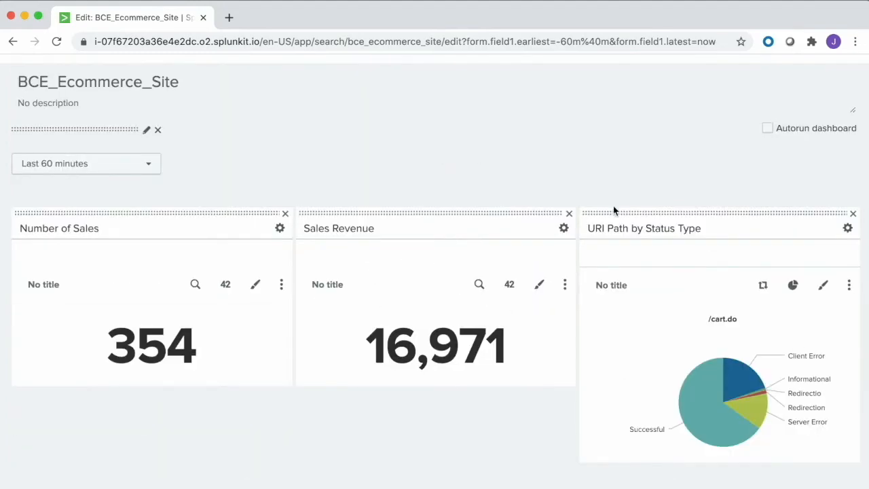
pyautogui.moveTo(611, 211); pyautogui.dragTo(449, 431)
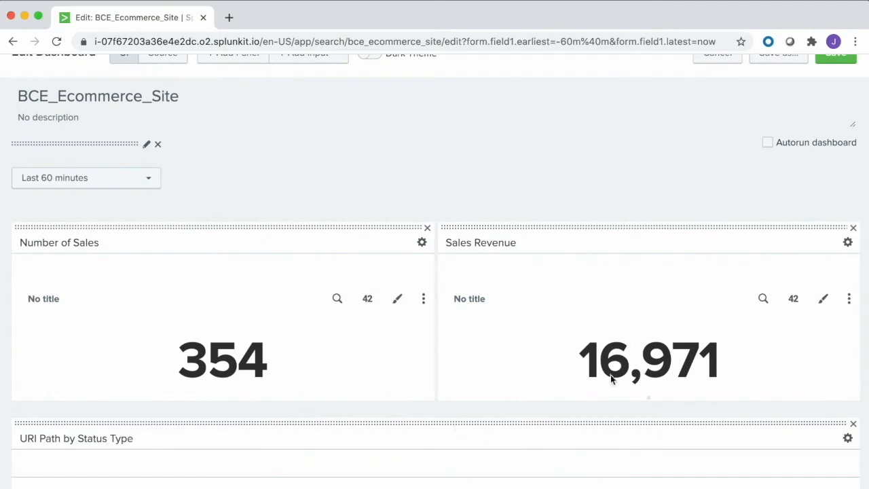
# Step: Add the caption USD to the Sales Revenue value and save the dashboard
pyautogui.click(822, 299)
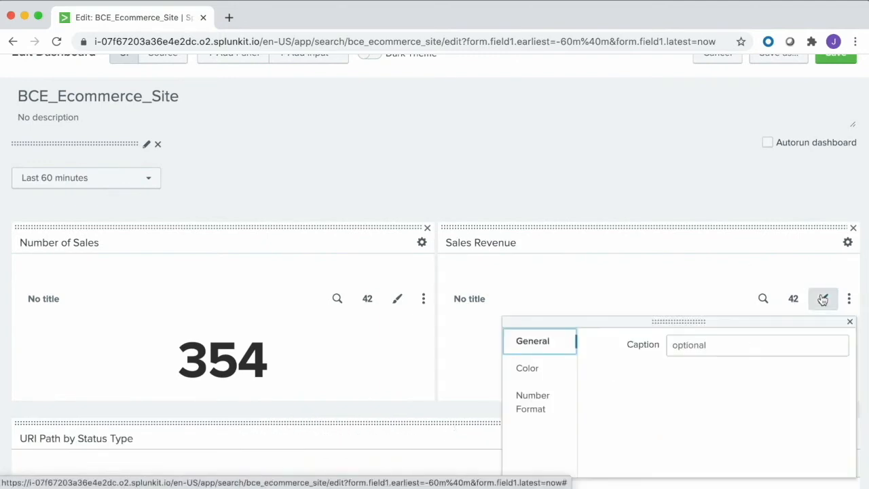
pyautogui.click(540, 400)
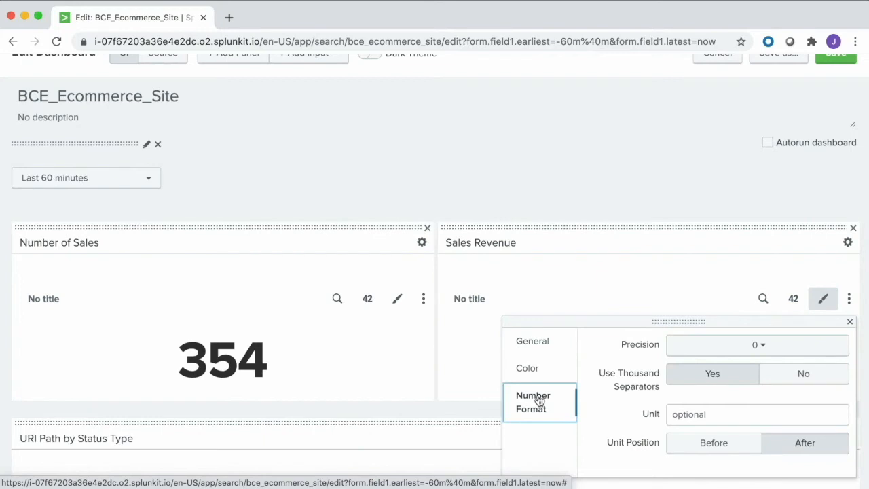
pyautogui.click(531, 344)
pyautogui.click(731, 347)
pyautogui.write('USD')
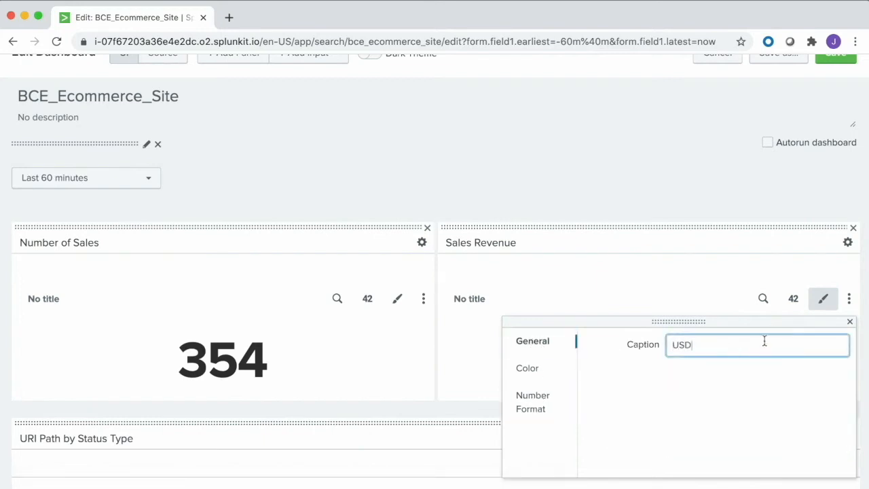
pyautogui.click(850, 323)
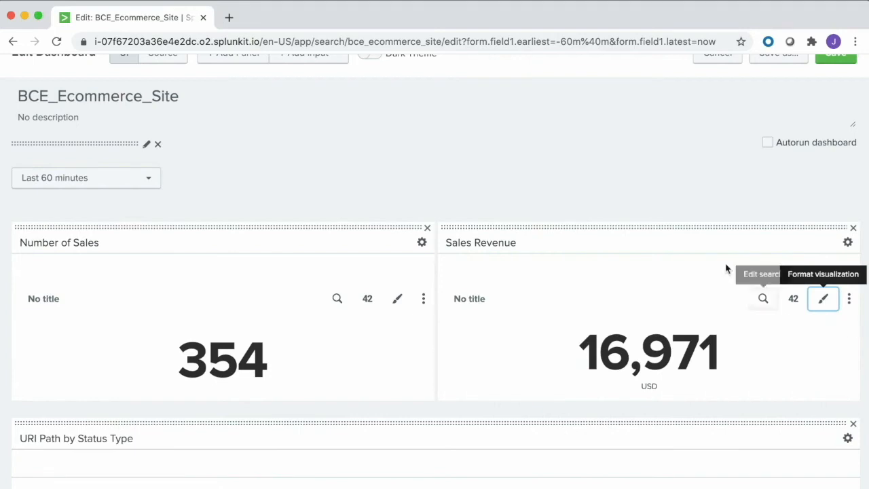
pyautogui.scroll(3, 784, 152)
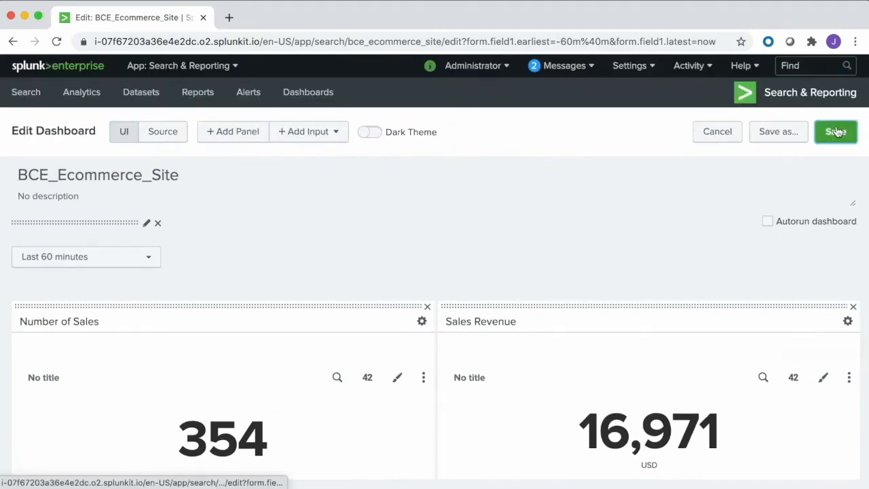
pyautogui.click(837, 133)
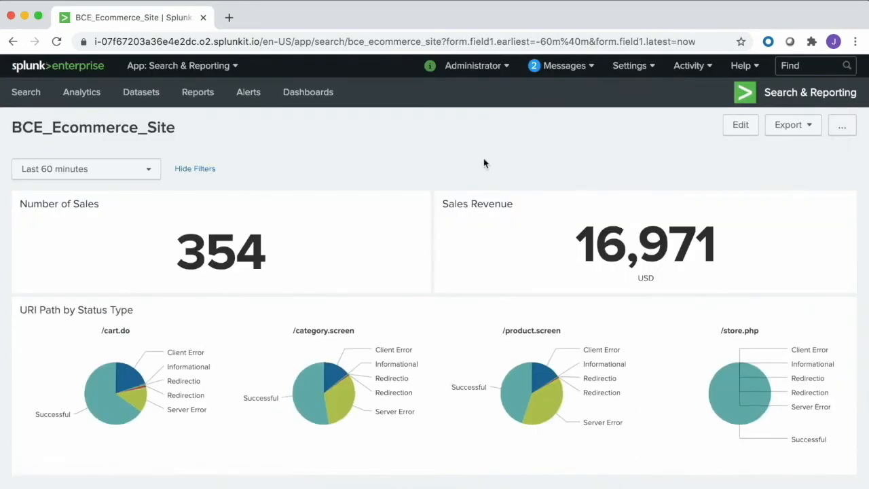
# Step: Open a new search in Search & Reporting and run sourcetype="access_combined" from the search history over the last 60 minutes
pyautogui.click(194, 72)
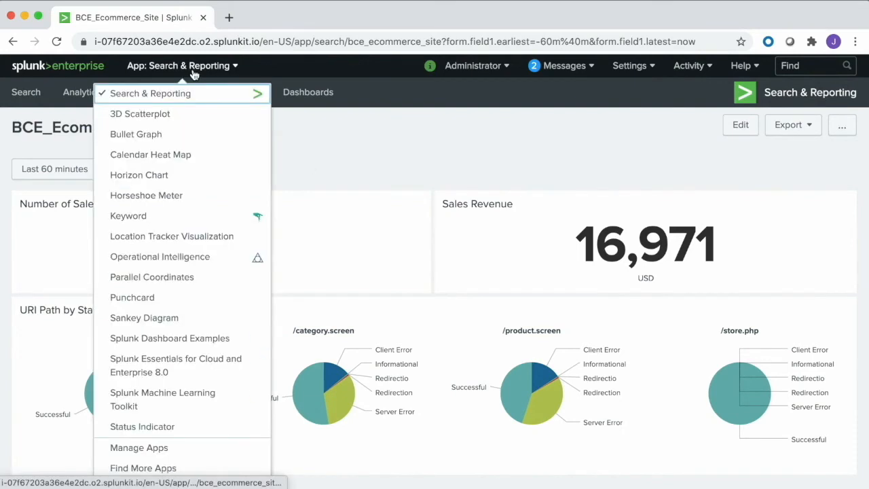
pyautogui.click(180, 93)
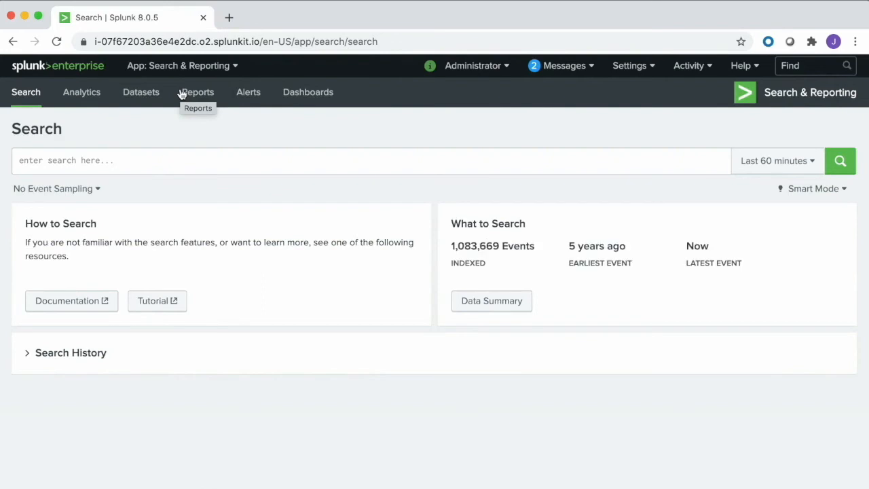
pyautogui.click(117, 160)
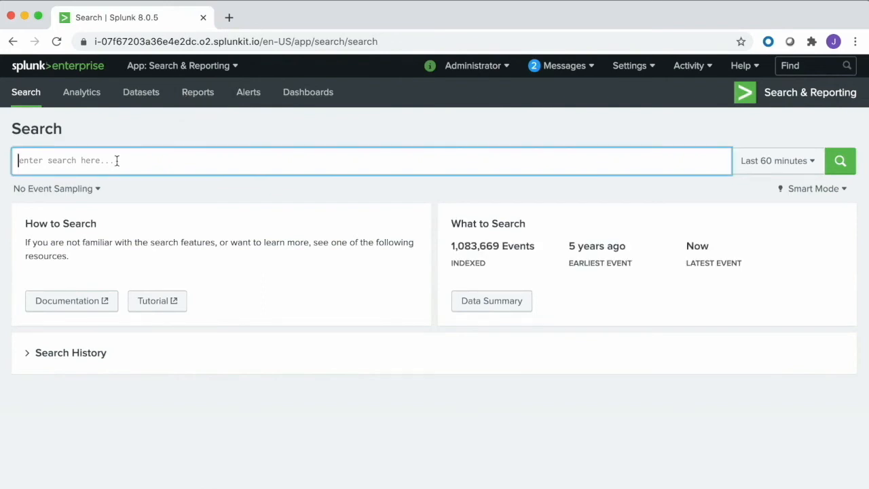
pyautogui.click(89, 363)
pyautogui.scroll(-3, 122, 421)
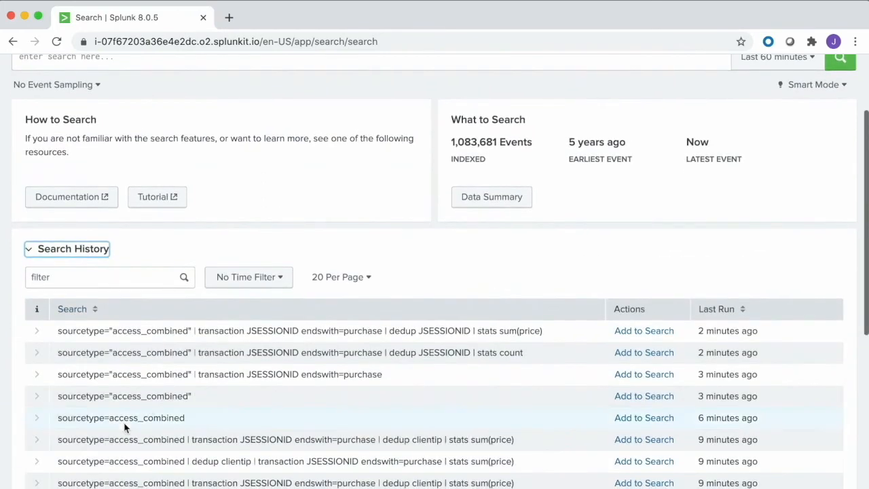
pyautogui.click(656, 397)
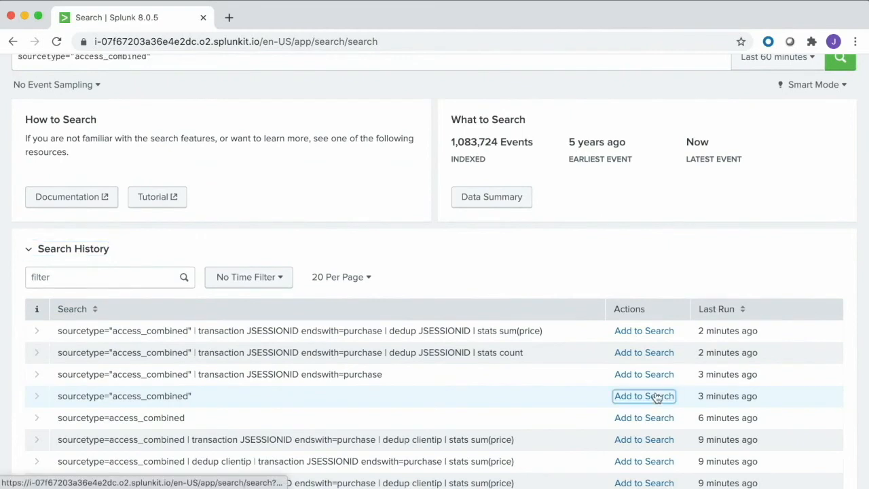
pyautogui.scroll(3, 741, 252)
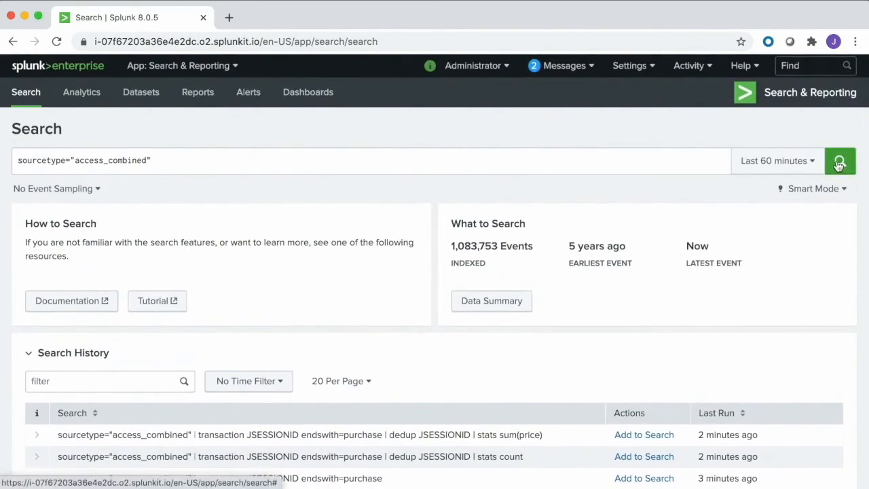
pyautogui.click(839, 163)
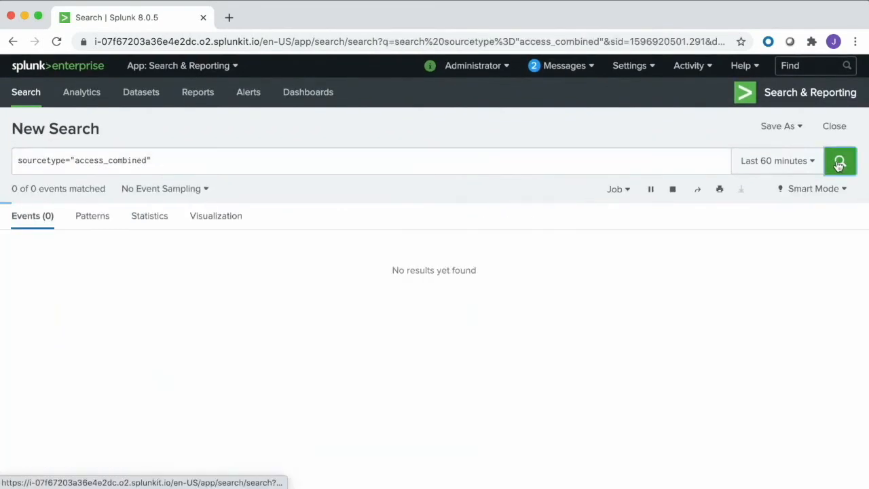
# Step: Extend the access_combined search with bin _time span=1m to group the events into one-minute intervals
pyautogui.click(562, 162)
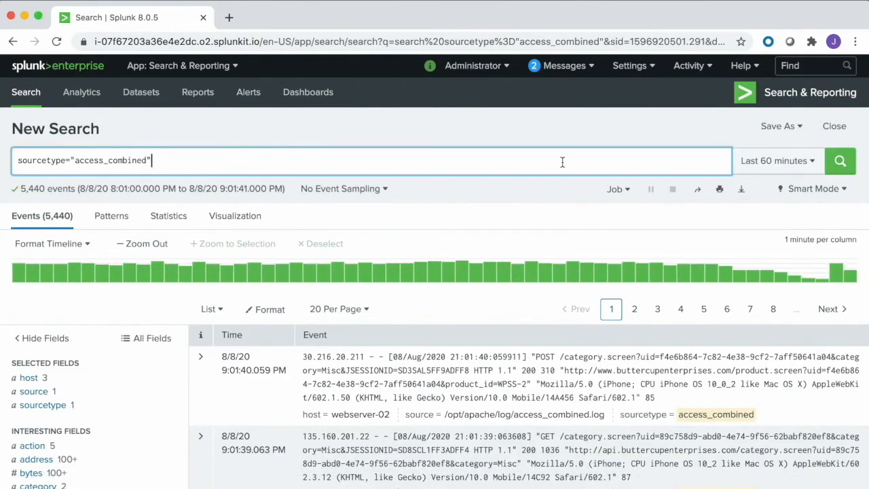
pyautogui.write('| bin ')
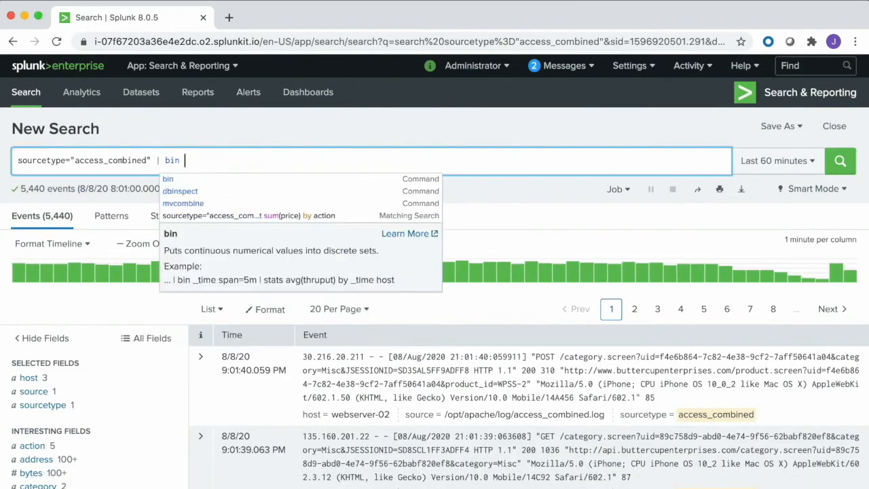
pyautogui.write('times')
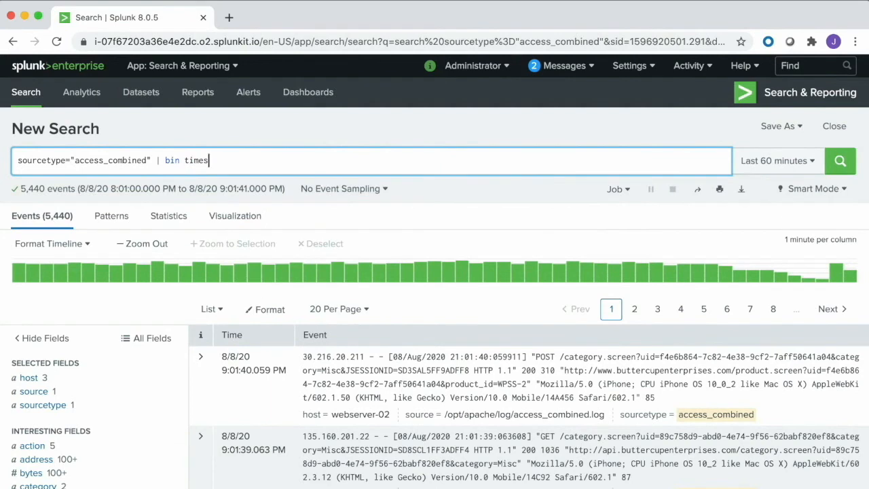
pyautogui.press('BackSpace')
pyautogui.press('BackSpace')
pyautogui.press('BackSpace')
pyautogui.press('BackSpace')
pyautogui.press('BackSpace')
pyautogui.write('_')
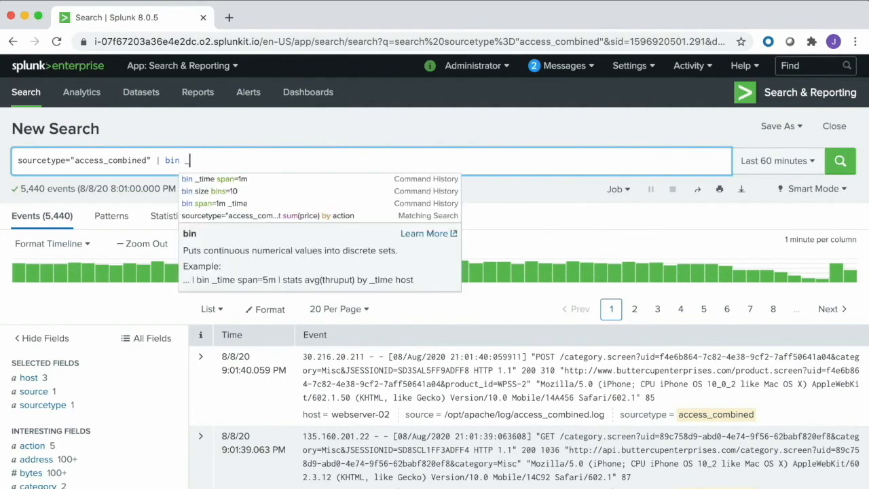
pyautogui.write('time ')
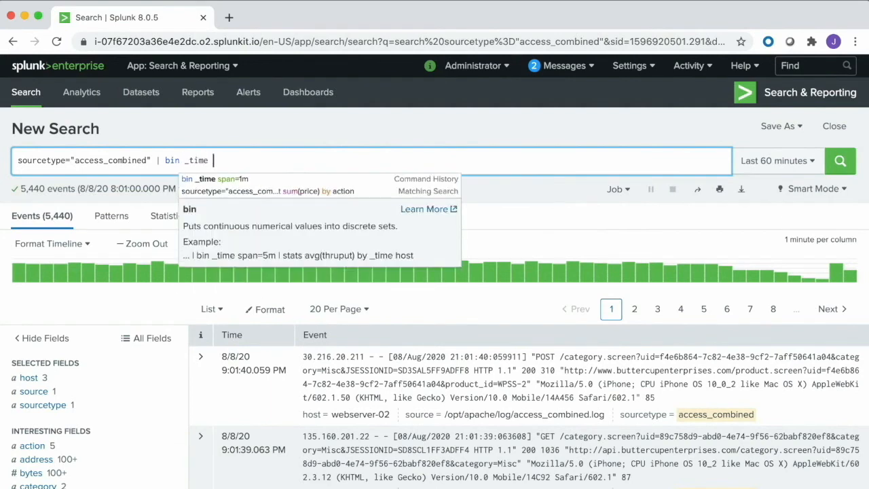
pyautogui.write('span=')
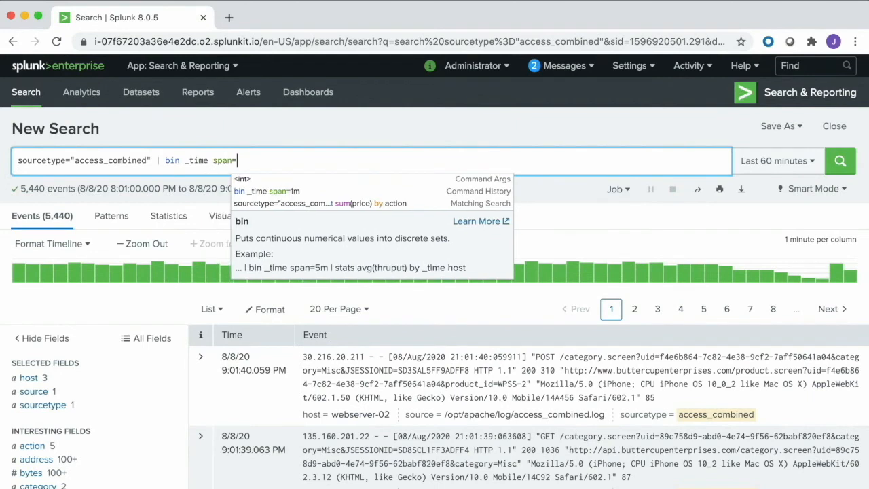
pyautogui.write('1m |')
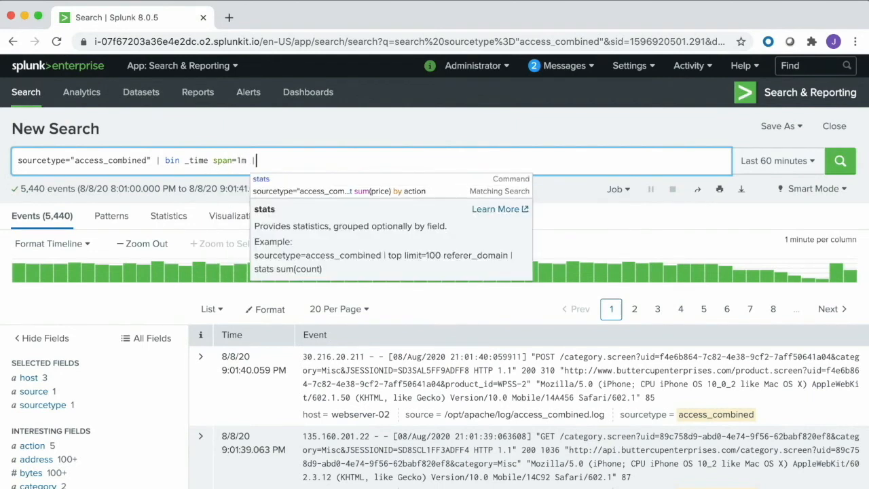
# Step: Append stats count by _time status status_description action product price to the query and run it
pyautogui.write(' stats count ')
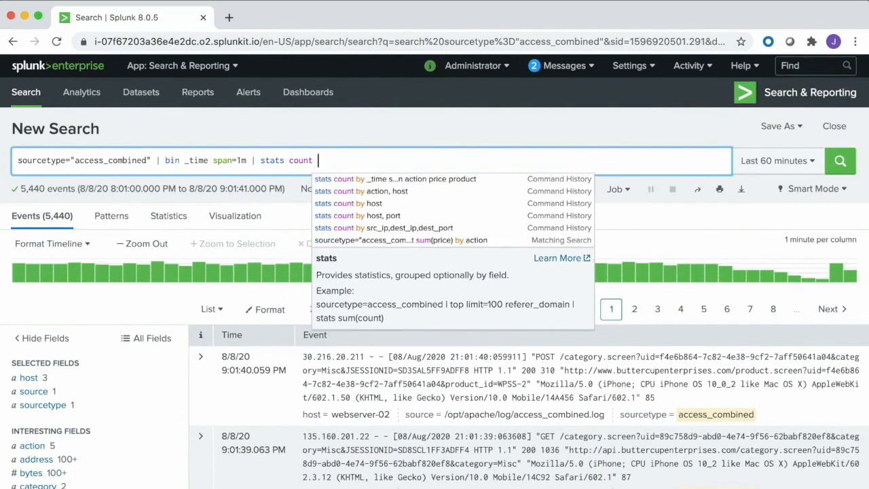
pyautogui.write('by _ti')
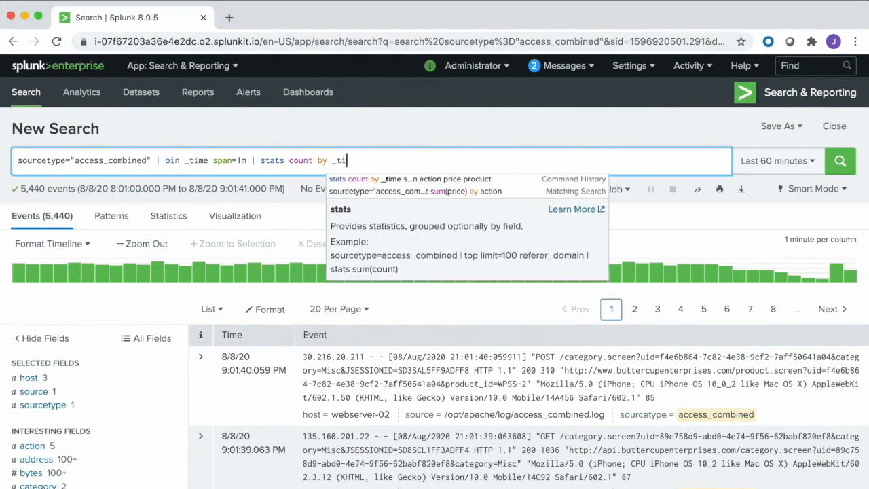
pyautogui.write('me status')
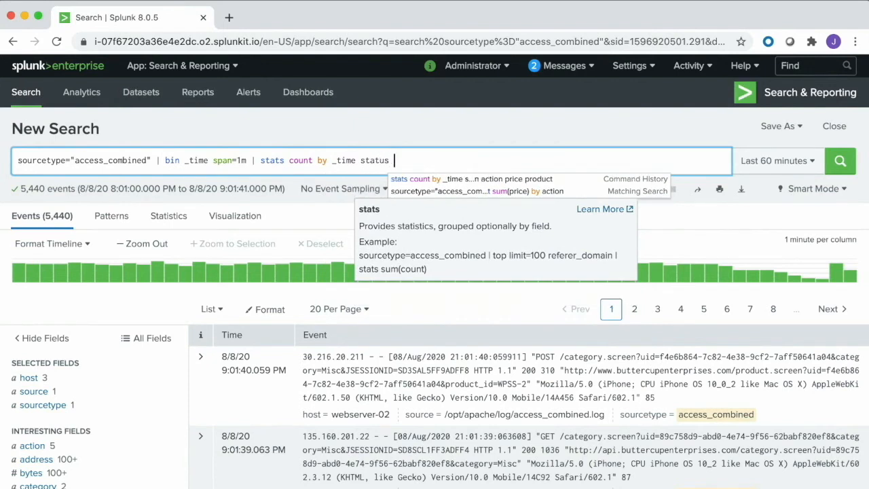
pyautogui.write(' status_des')
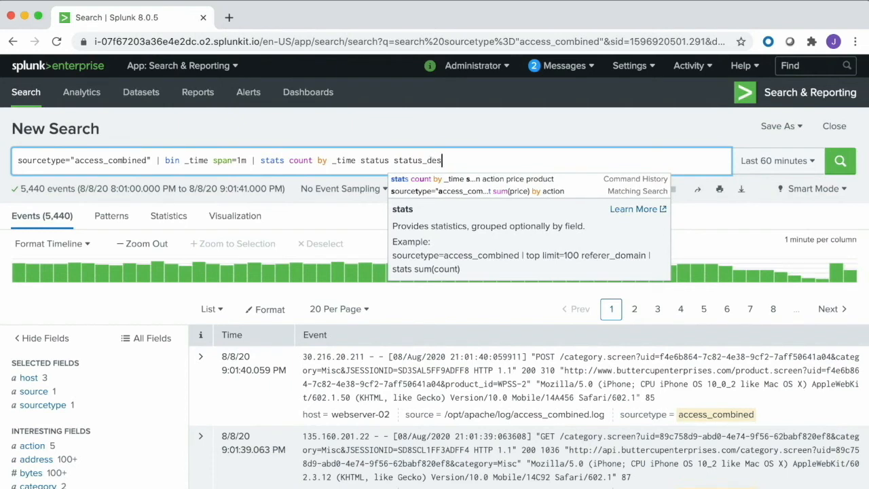
pyautogui.write('cription action ')
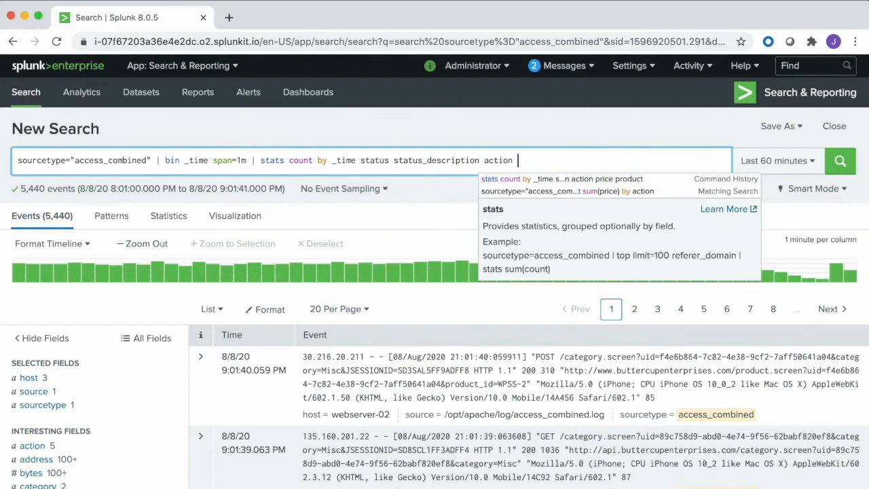
pyautogui.write('product')
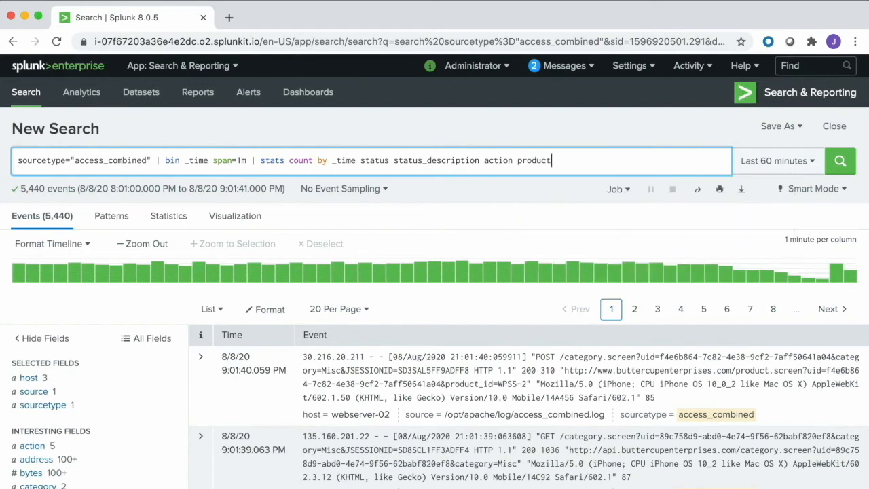
pyautogui.write(' price')
pyautogui.press('BackSpace')
pyautogui.press('Return')
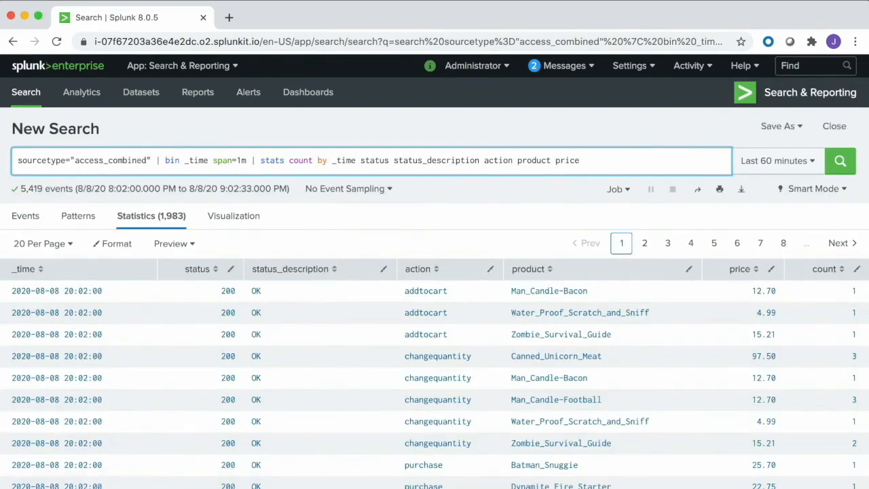
# Step: Pipe the statistics into search status>=400 and run the query to keep only the error statuses
pyautogui.write('| ')
pyautogui.write('sear')
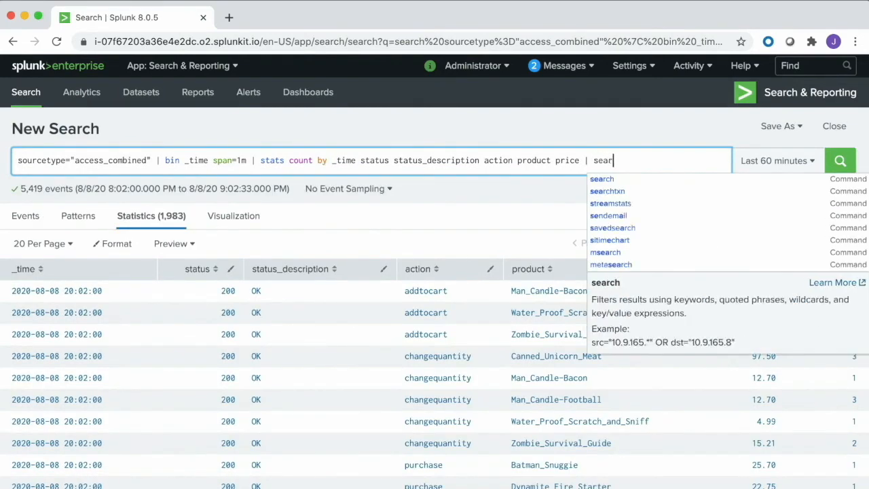
pyautogui.write('ch sta')
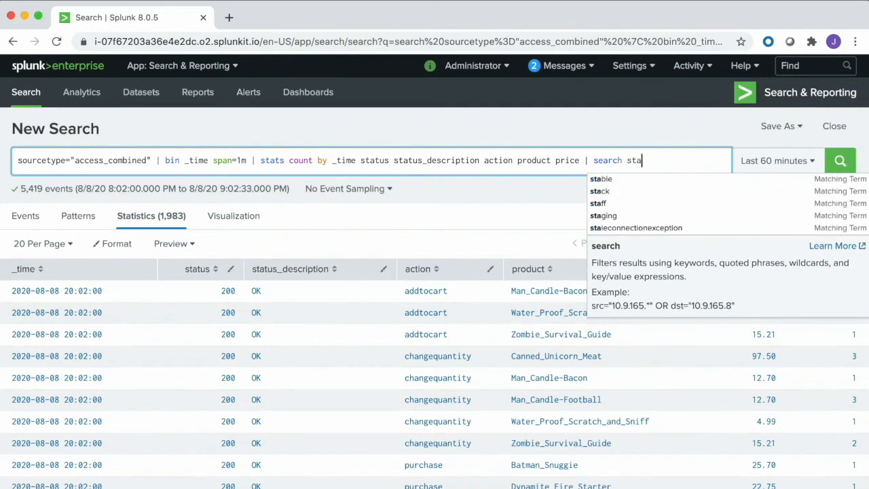
pyautogui.write('tus>=400')
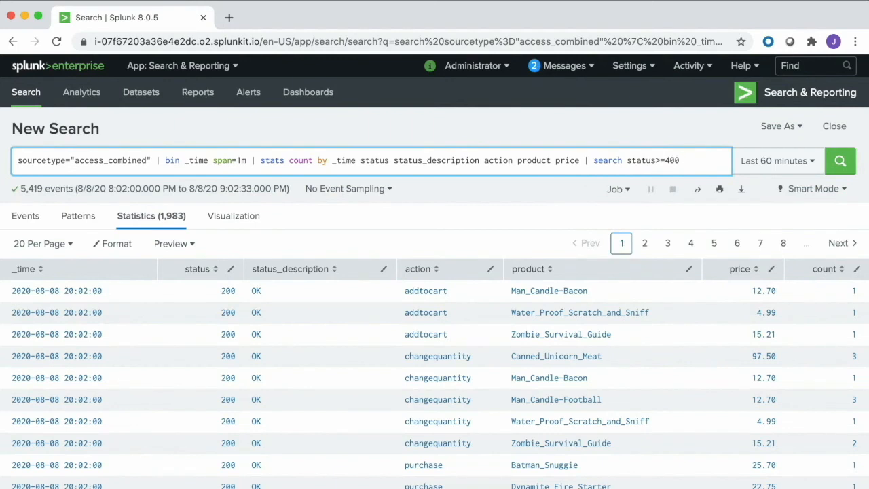
pyautogui.press('Return')
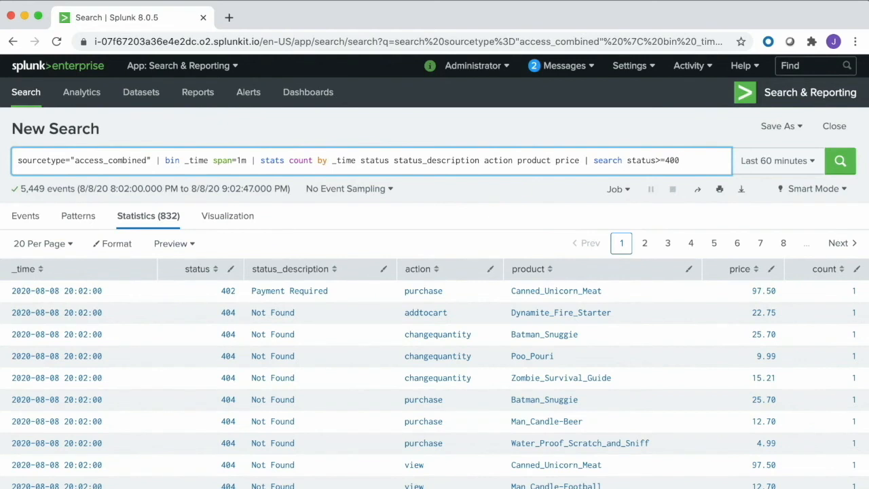
# Step: Append timechart sum(price) by action to the error query and run it
pyautogui.write('|')
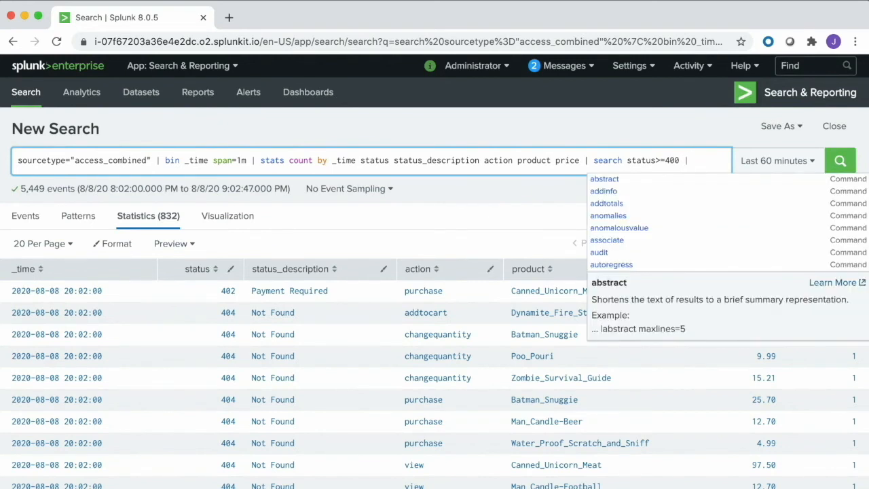
pyautogui.write('time')
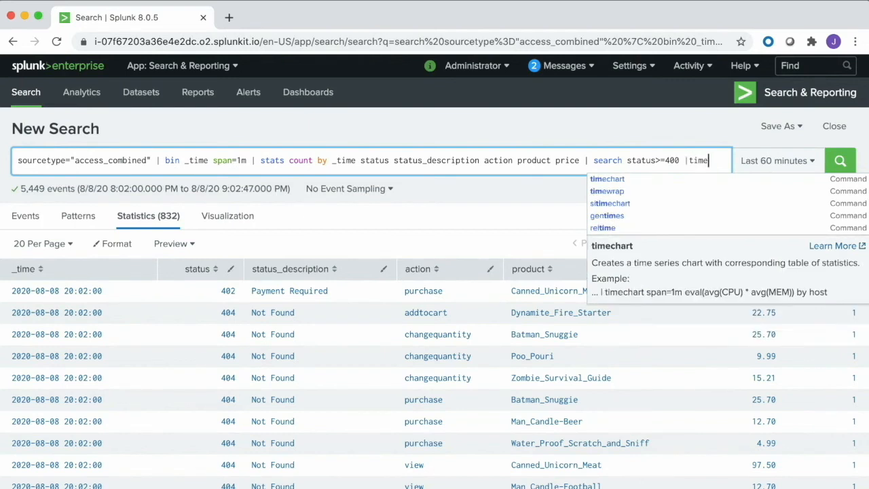
pyautogui.write('chart')
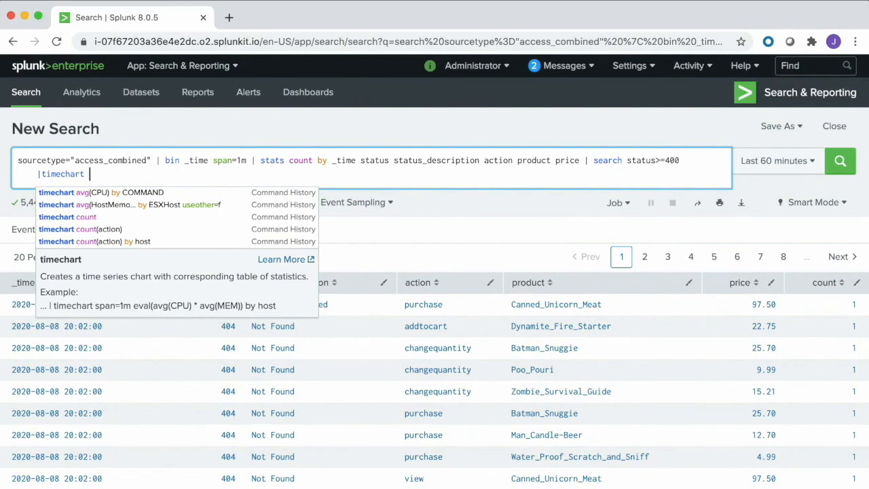
pyautogui.write(' sum(price)')
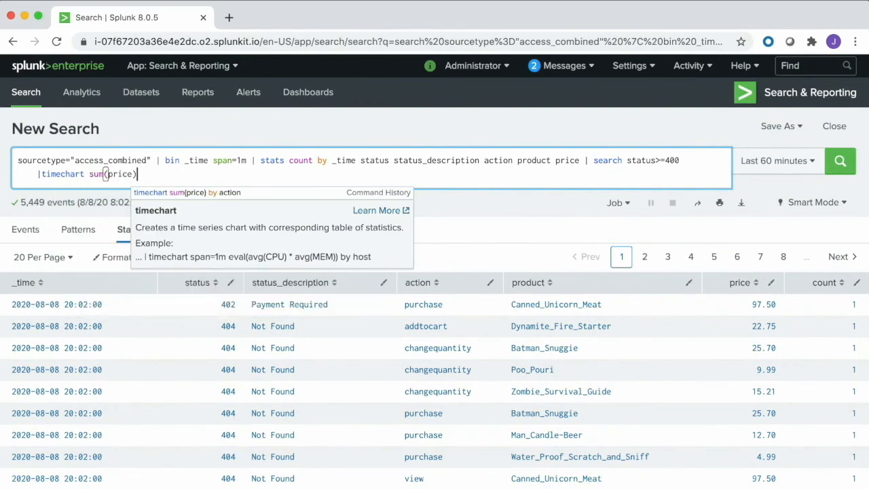
pyautogui.write(' by action')
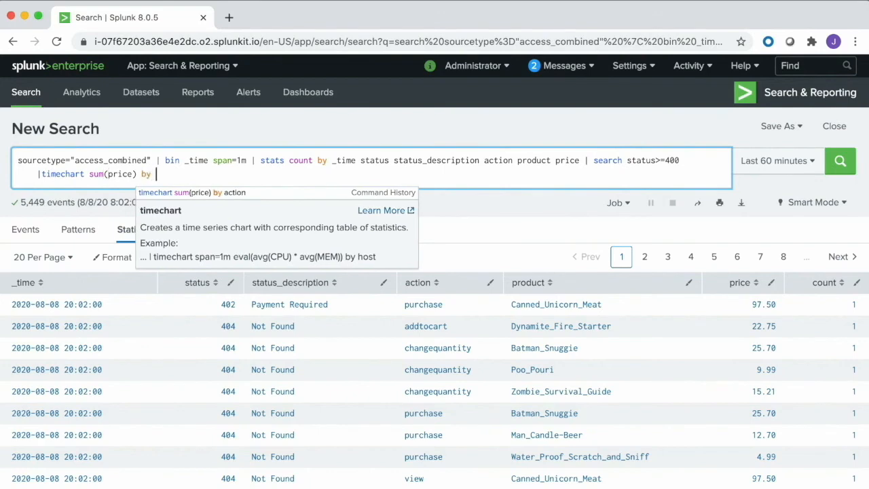
pyautogui.press('Return')
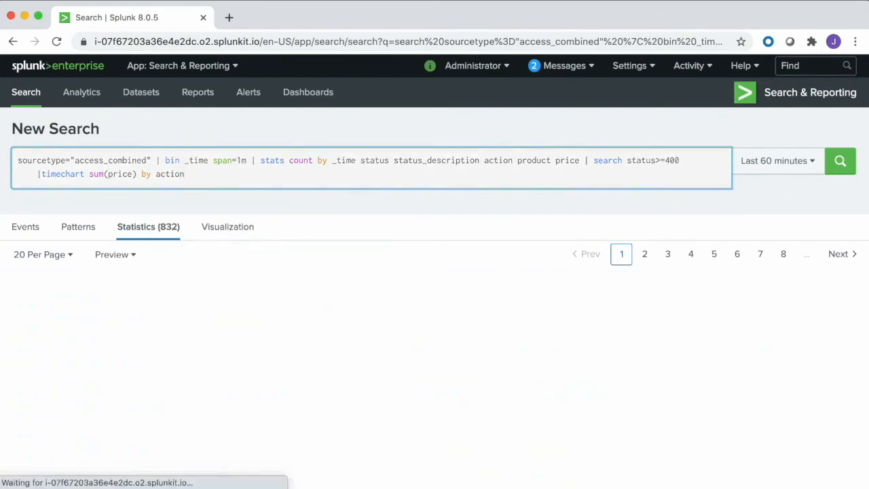
# Step: Visualize the price sums by action as an area chart and set Multi-series Mode to Yes
pyautogui.click(226, 231)
pyautogui.click(56, 260)
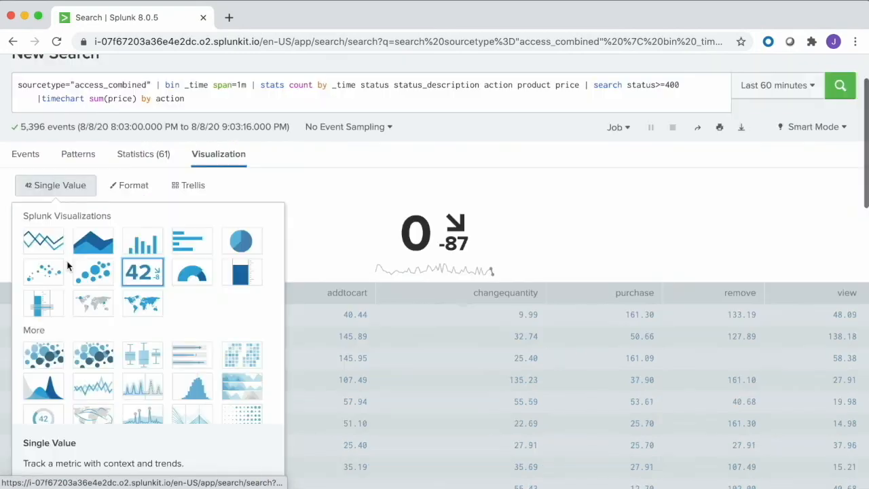
pyautogui.click(93, 252)
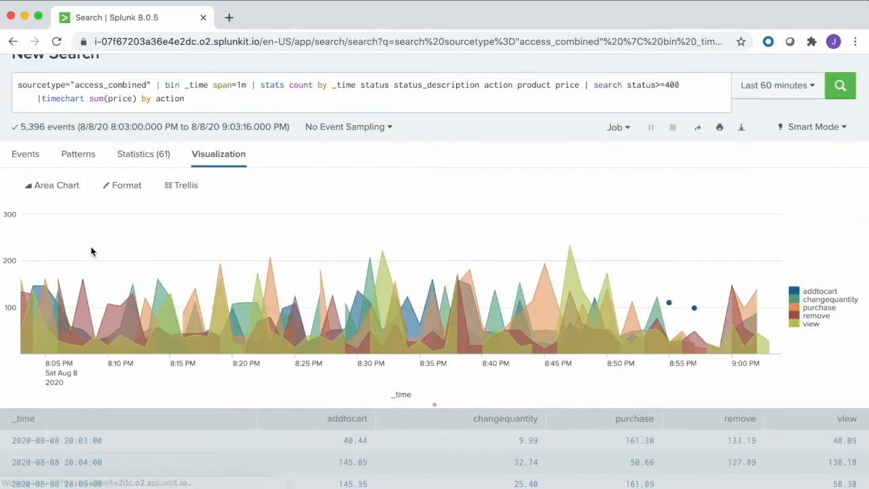
pyautogui.click(131, 194)
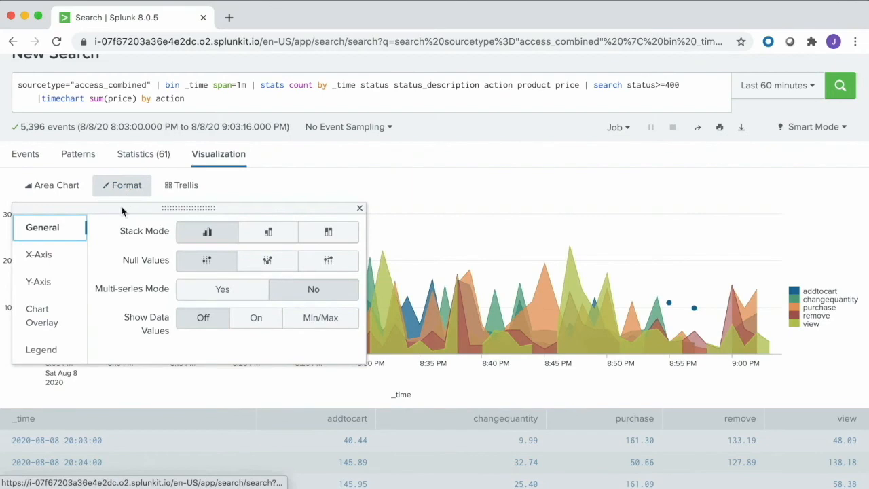
pyautogui.click(192, 292)
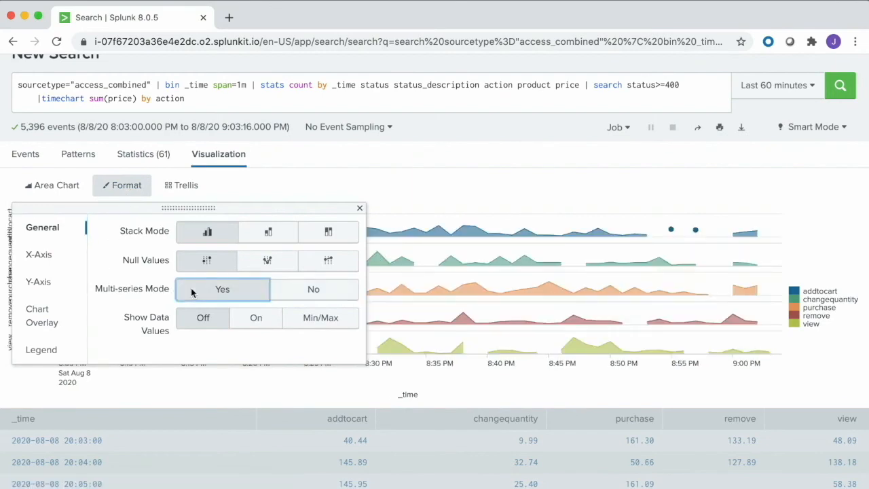
# Step: Start saving the area chart as a dashboard panel and choose the existing BCE_Ecommerce_Site dashboard as its destination
pyautogui.click(360, 208)
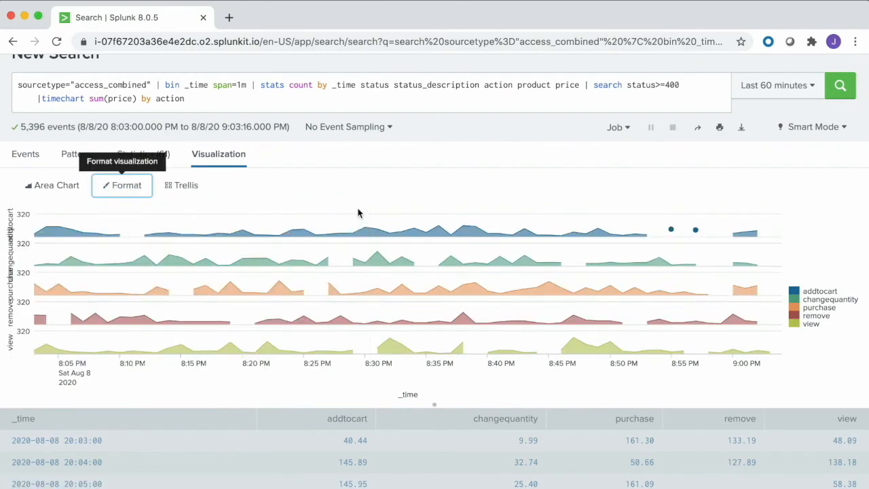
pyautogui.scroll(3, 570, 198)
pyautogui.click(778, 128)
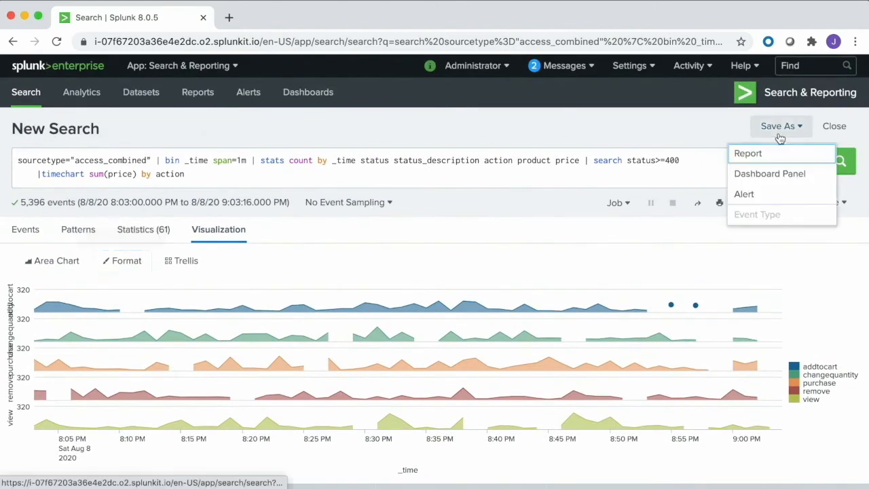
pyautogui.click(772, 171)
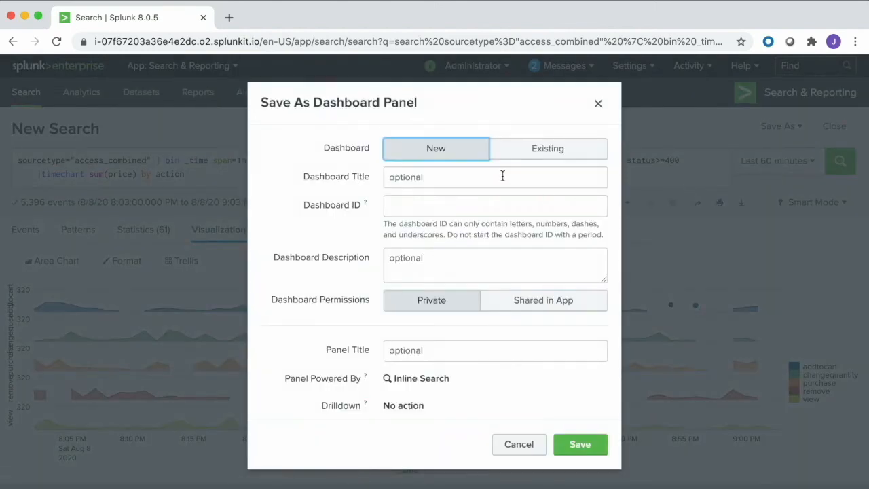
pyautogui.click(502, 177)
pyautogui.write('Revenue')
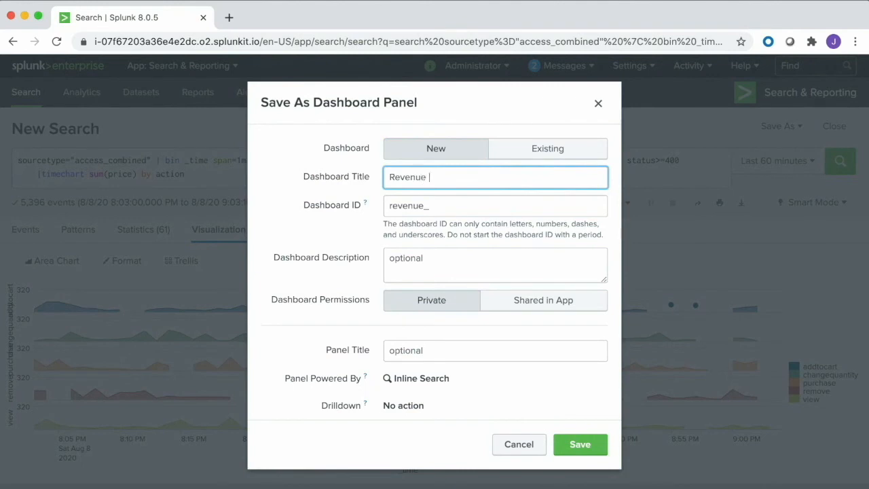
pyautogui.write(' Actions')
pyautogui.click(540, 155)
# Step: Title the panel Revenue Implications by Action, save it, and open the dashboard
pyautogui.click(498, 222)
pyautogui.write('Revenue Act')
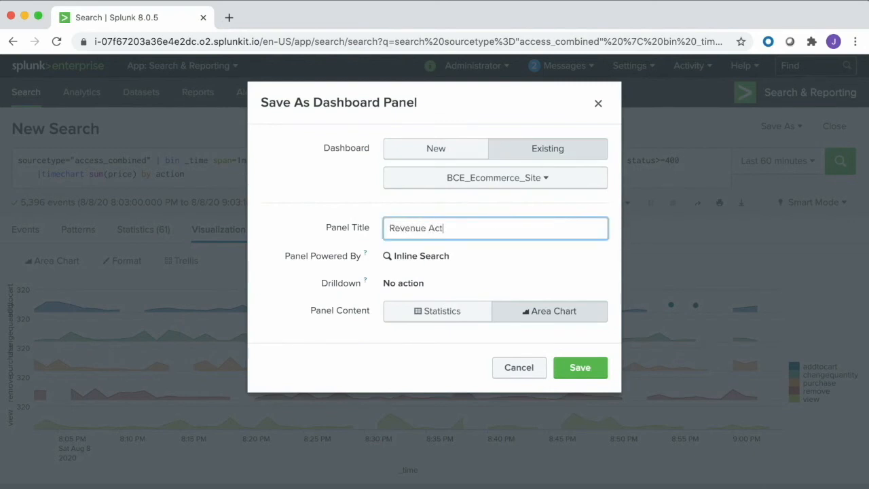
pyautogui.press('BackSpace')
pyautogui.press('BackSpace')
pyautogui.press('BackSpace')
pyautogui.write('by Action')
pyautogui.click(428, 231)
pyautogui.write('Implications')
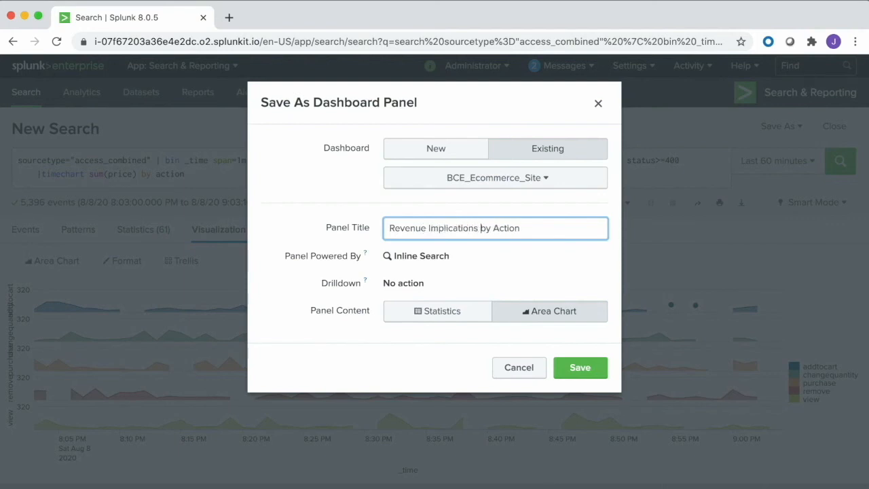
pyautogui.click(574, 367)
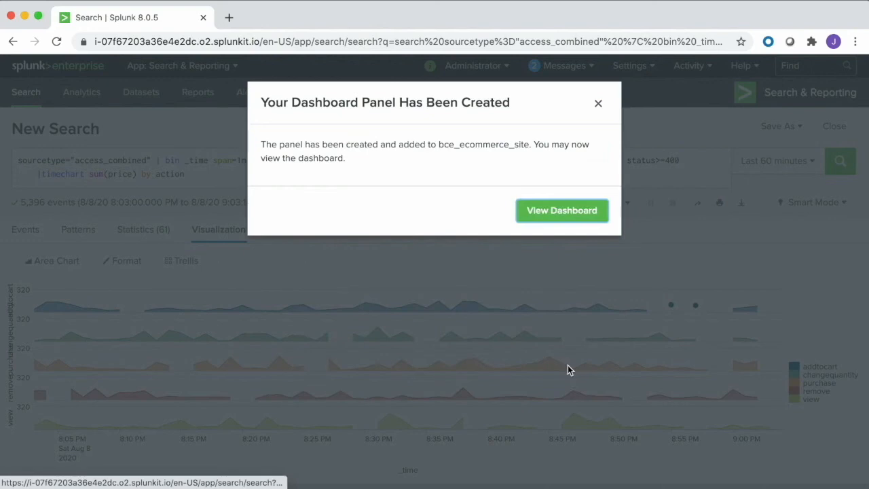
pyautogui.click(579, 215)
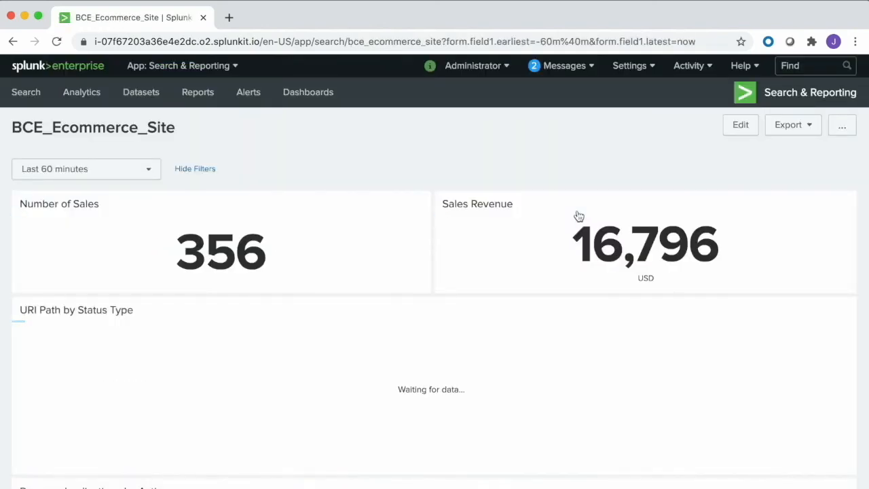
# Step: Set the Revenue Implications by Action panel's time range to Shared Time Picker (field1) and save the dashboard
pyautogui.scroll(-5, 588, 310)
pyautogui.scroll(-1, 588, 312)
pyautogui.moveTo(582, 327)
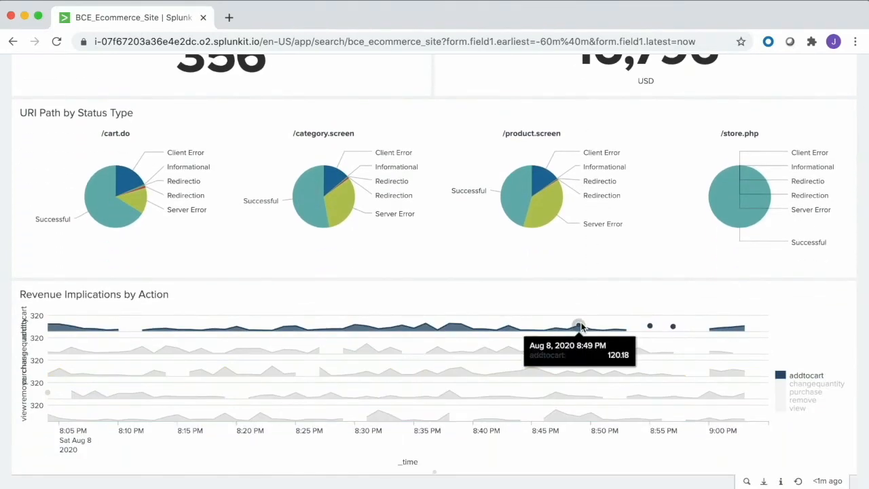
pyautogui.scroll(6, 643, 280)
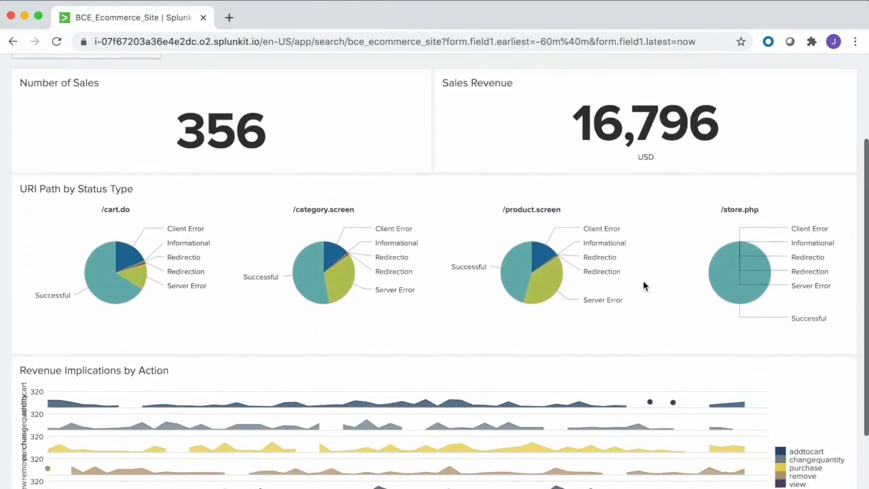
pyautogui.click(740, 128)
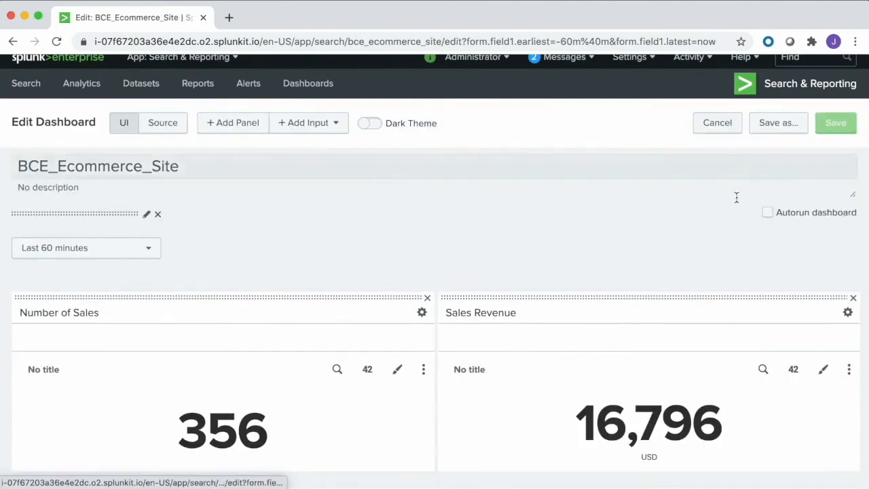
pyautogui.scroll(-5, 671, 296)
pyautogui.scroll(-8, 670, 297)
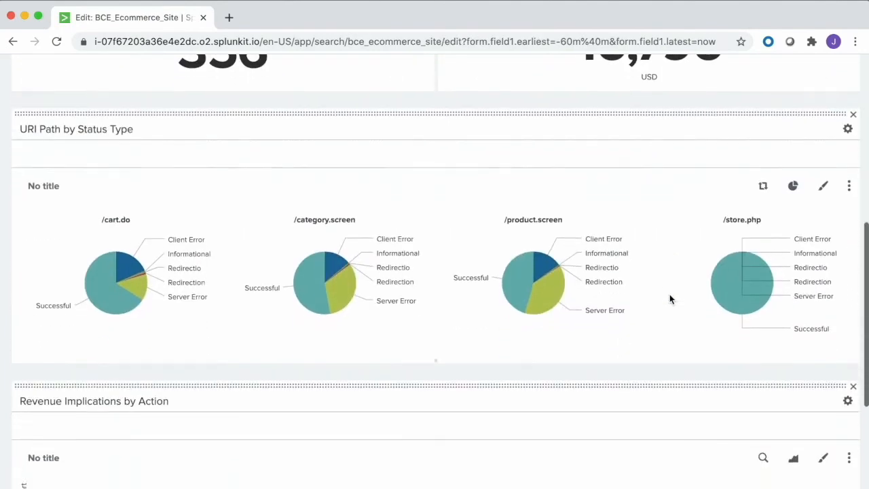
pyautogui.click(761, 366)
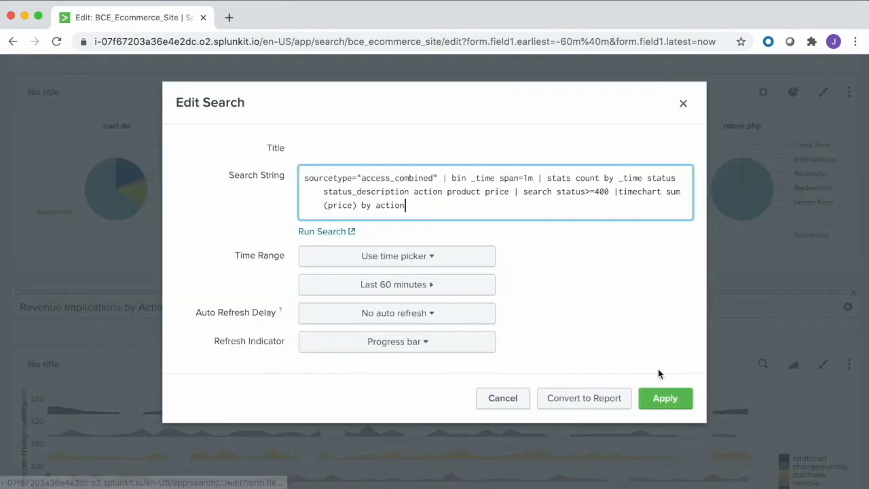
pyautogui.click(437, 266)
pyautogui.click(412, 285)
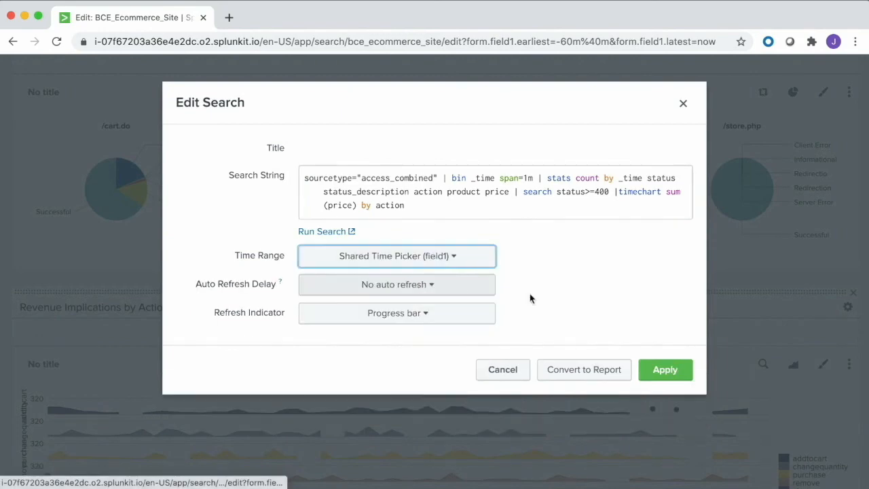
pyautogui.click(654, 377)
pyautogui.scroll(15, 454, 308)
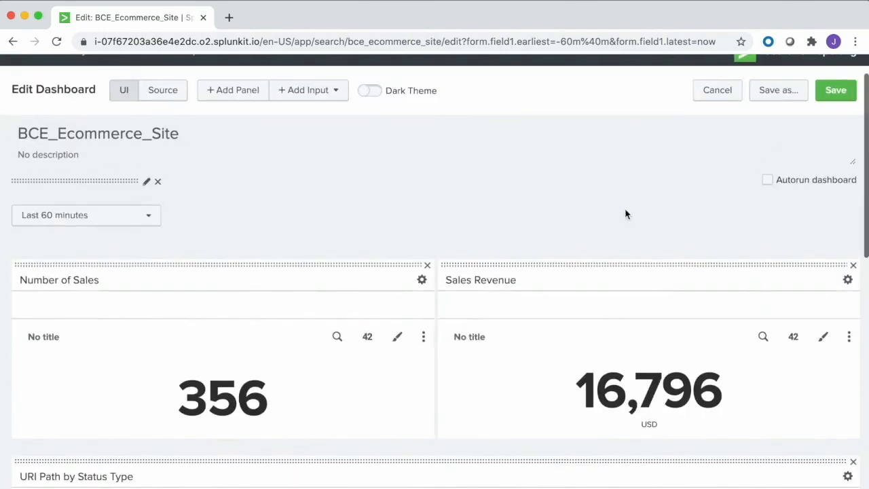
pyautogui.click(836, 91)
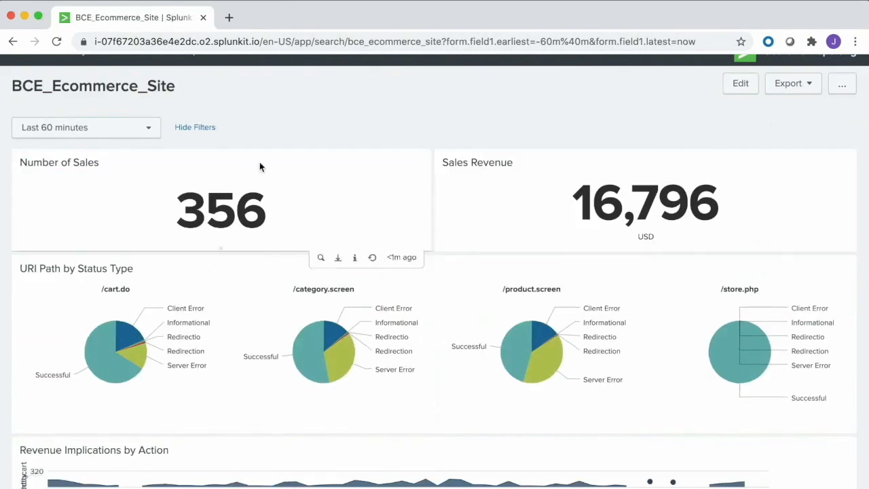
# Step: Set the dashboard's shared time range to Last 15 minutes
pyautogui.click(148, 134)
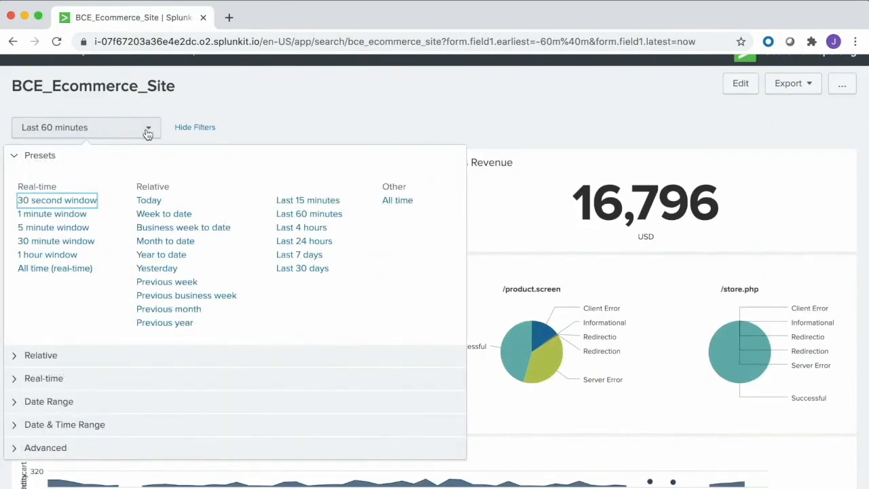
pyautogui.click(282, 201)
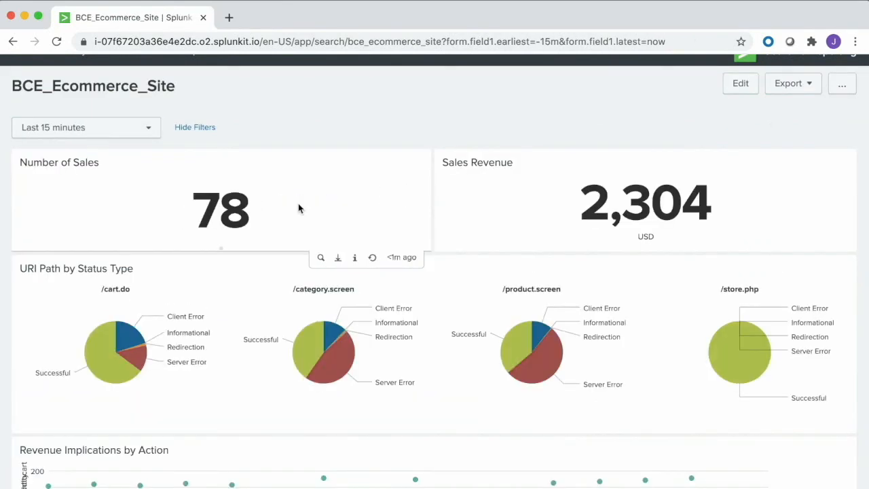
pyautogui.scroll(2, 442, 290)
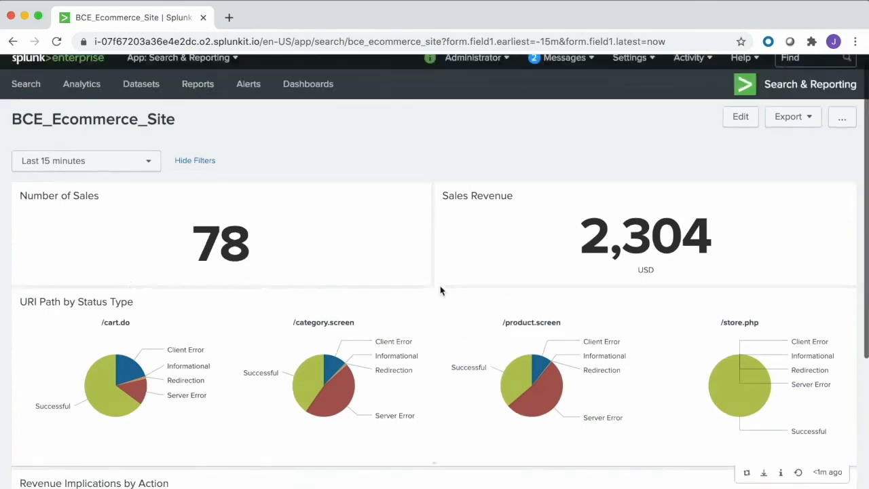
# Step: Return to Search & Reporting, reuse the sourcetype="access_combined" query from the search history, and run it
pyautogui.click(202, 68)
pyautogui.click(169, 93)
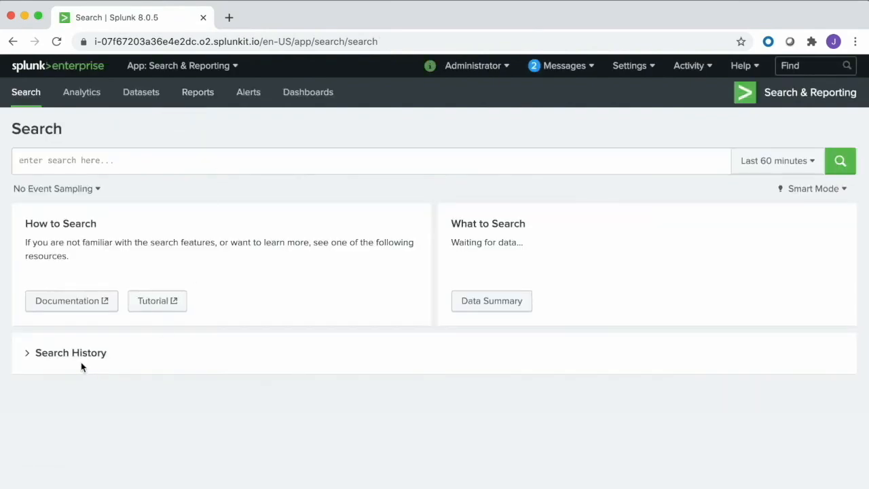
pyautogui.click(86, 360)
pyautogui.scroll(-5, 149, 380)
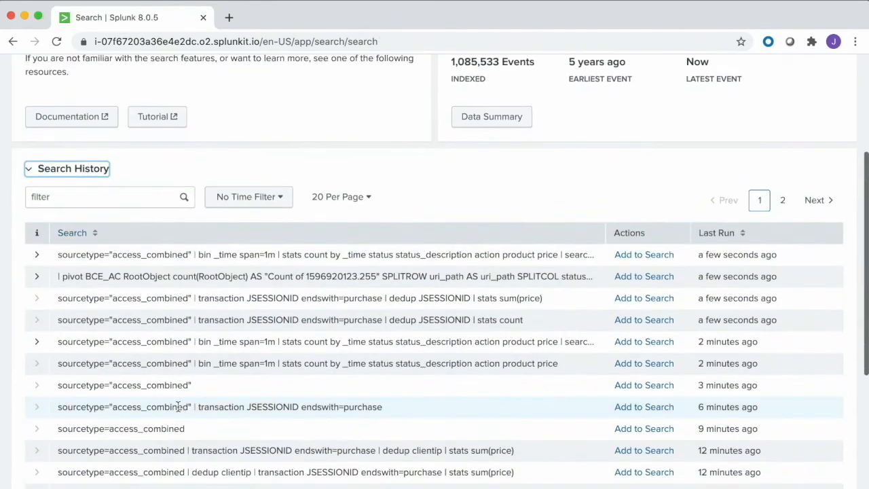
pyautogui.click(644, 385)
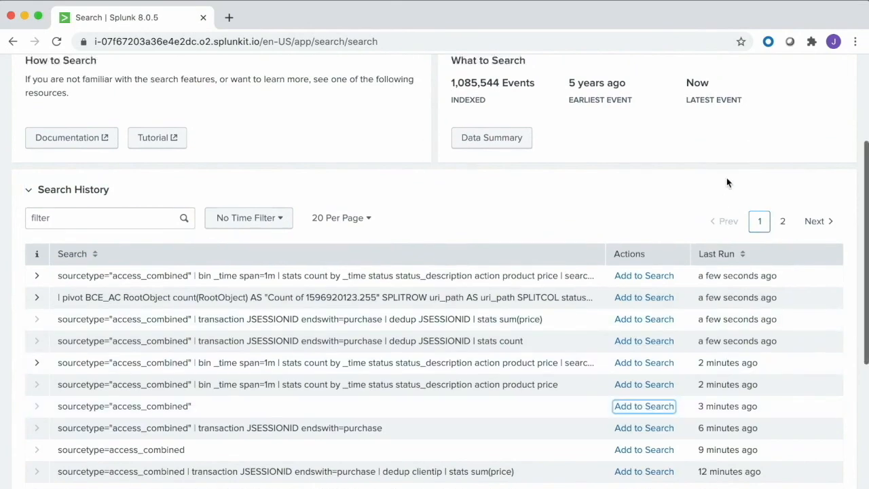
pyautogui.scroll(5, 727, 183)
pyautogui.click(841, 161)
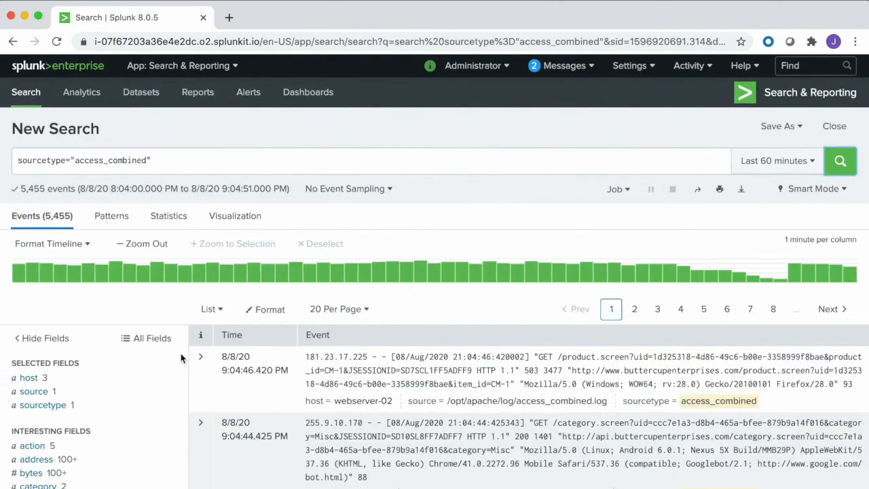
# Step: Narrow the search to events whose eventtype is sql_injection
pyautogui.scroll(-6, 157, 390)
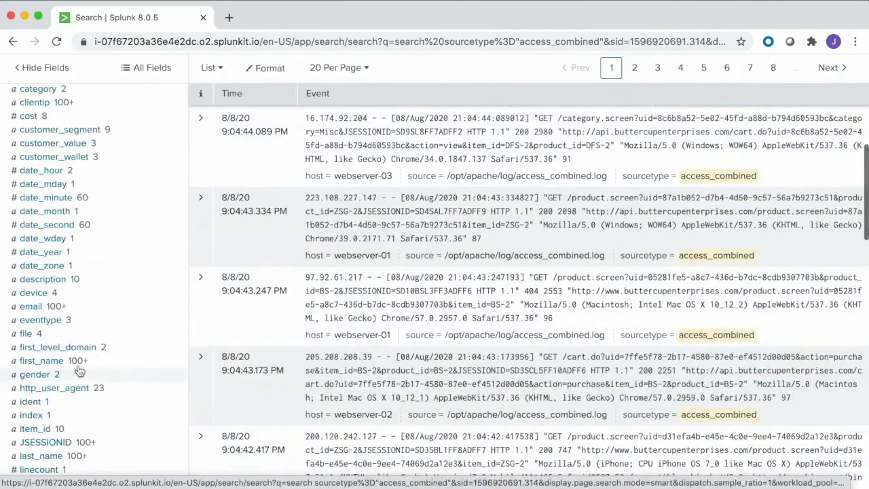
pyautogui.click(45, 323)
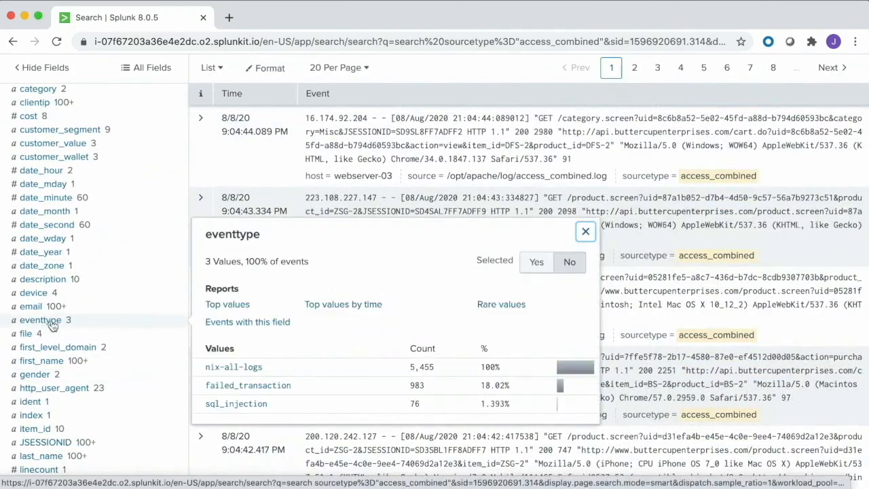
pyautogui.click(237, 404)
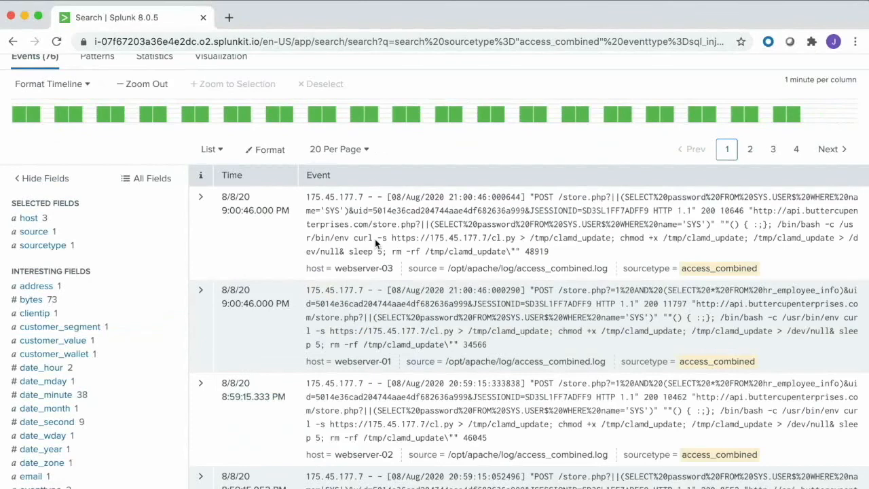
pyautogui.scroll(2, 385, 223)
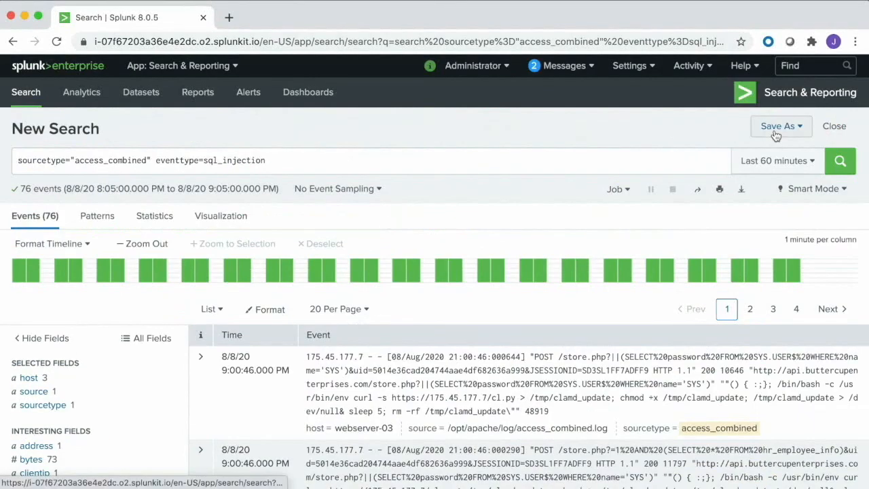
# Step: Start saving the search as an alert titled SQL Injection Attempts Alert with the Real-time alert type
pyautogui.click(776, 129)
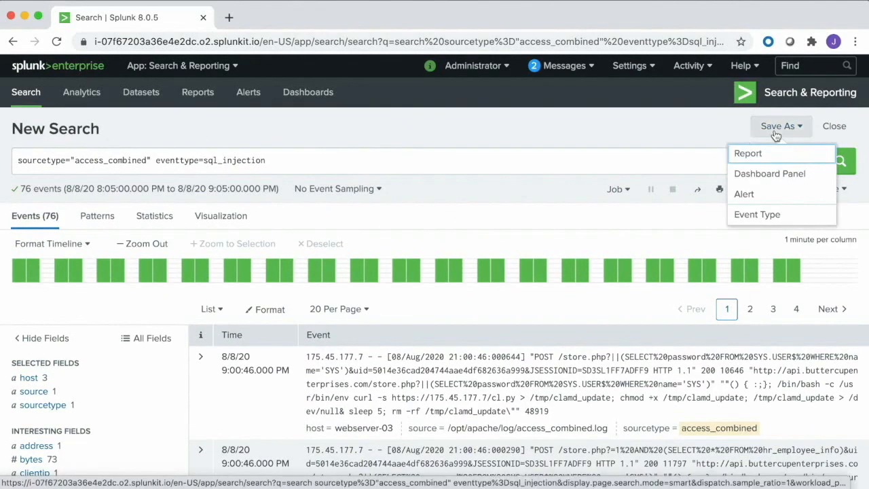
pyautogui.click(755, 194)
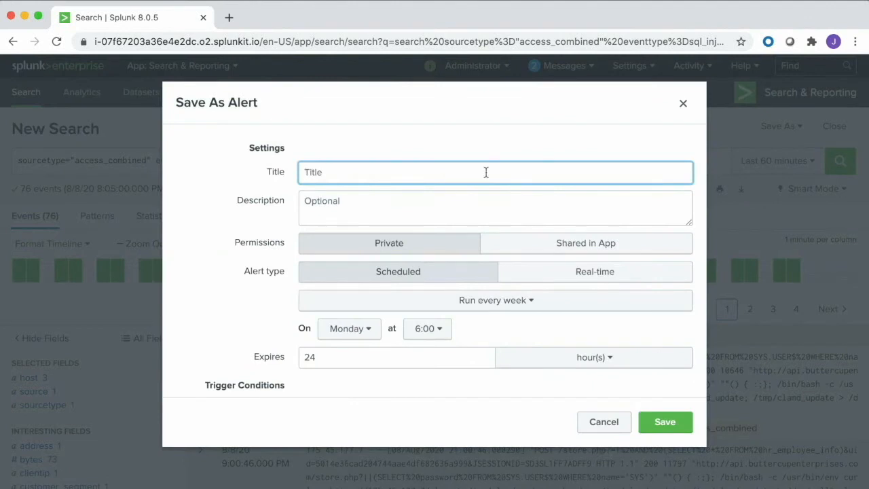
pyautogui.write('SQL Injection Attempts Ale')
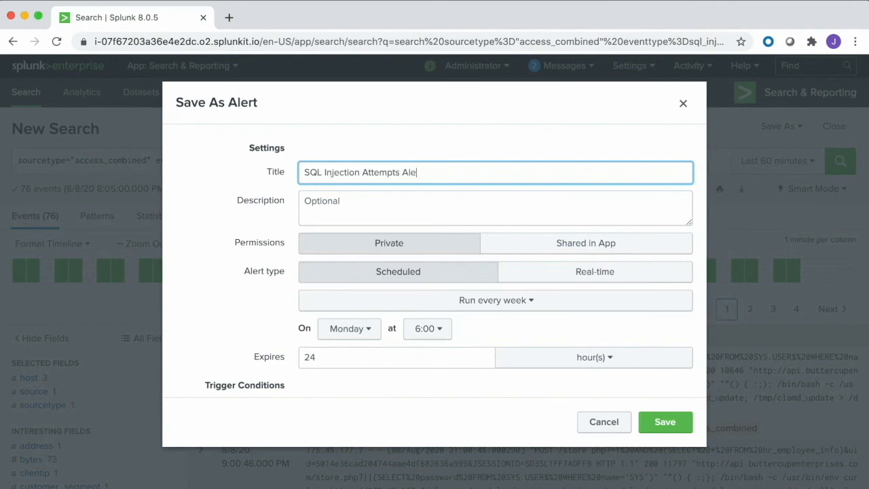
pyautogui.click(529, 270)
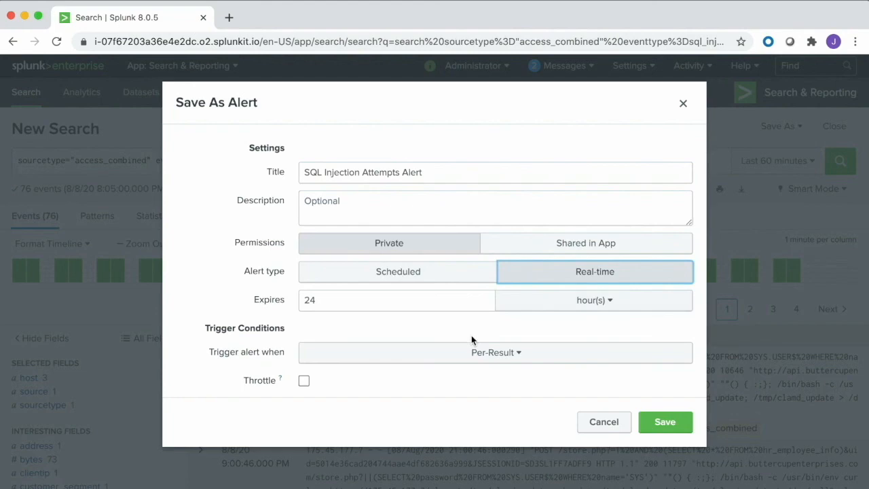
# Step: Set the alert to trigger when the Number of Results is greater than 1
pyautogui.scroll(-2, 472, 341)
pyautogui.click(488, 288)
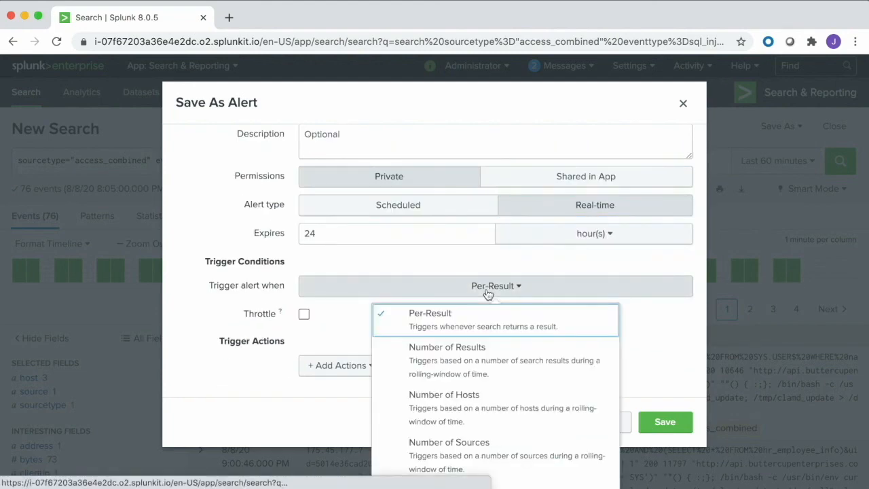
pyautogui.click(468, 360)
pyautogui.click(525, 315)
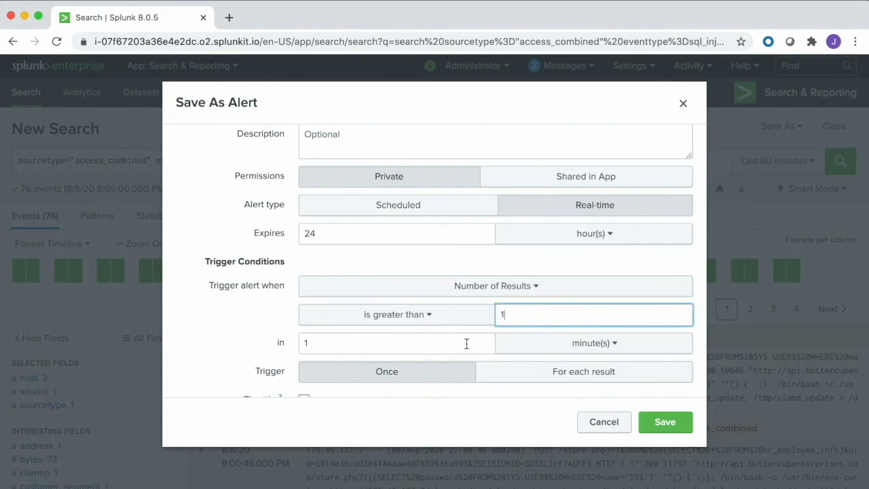
# Step: Add the Add to Triggered Alerts and Send email actions, and enter the database admins' email address as recipient
pyautogui.scroll(-3, 467, 343)
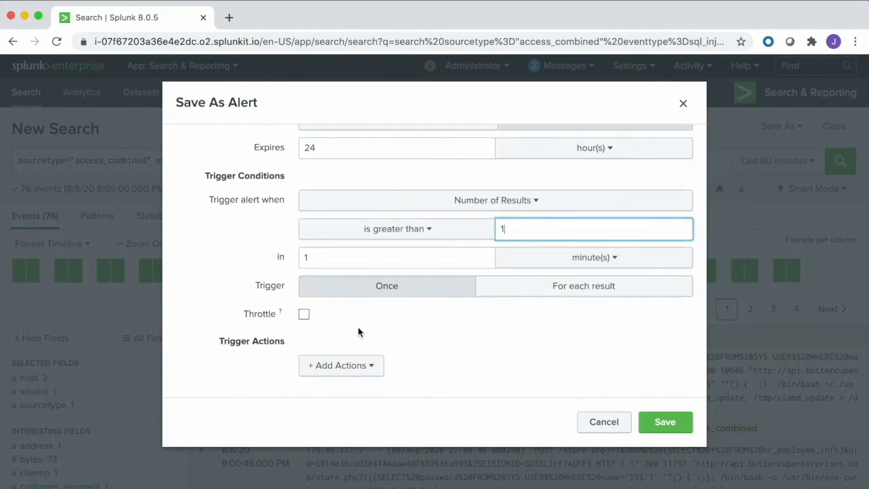
pyautogui.click(353, 359)
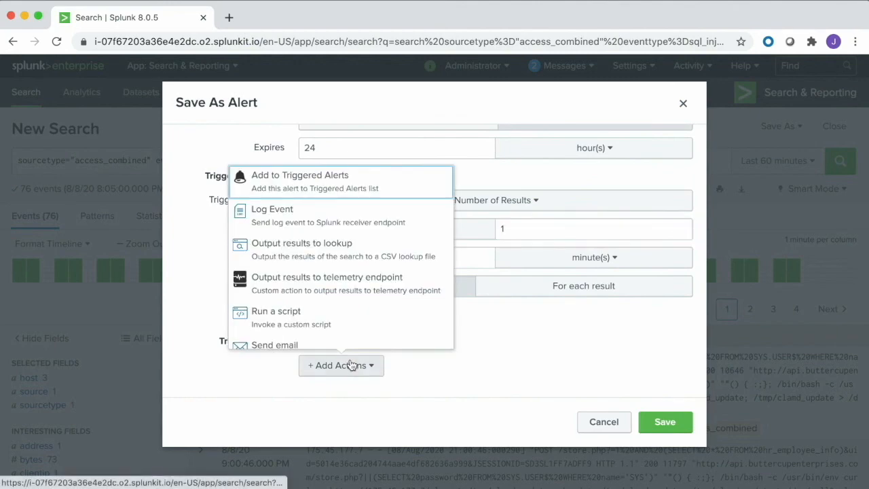
pyautogui.click(307, 186)
pyautogui.click(329, 289)
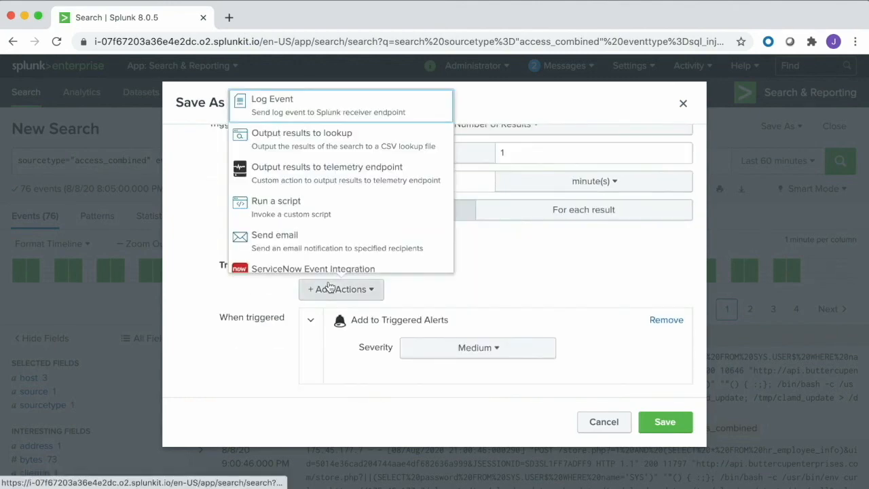
pyautogui.click(300, 233)
pyautogui.click(446, 169)
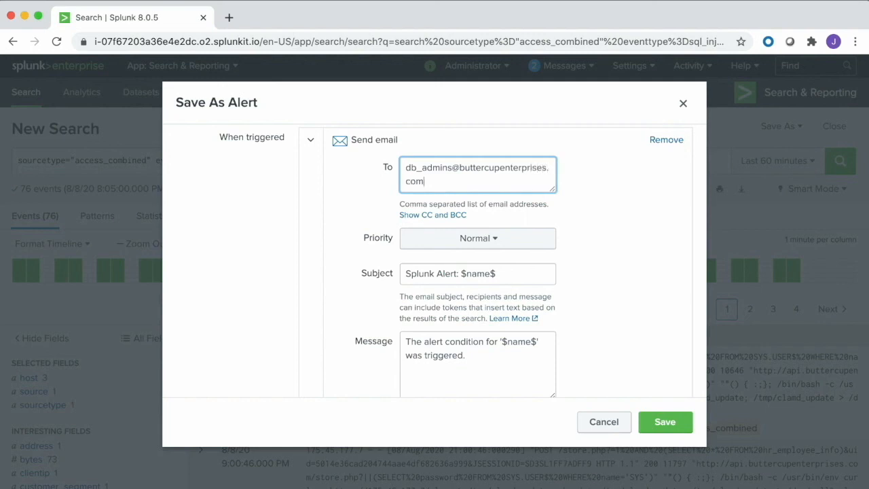
# Step: Include the results inline as a table in the alert email, save the alert, and view it
pyautogui.scroll(-5, 616, 324)
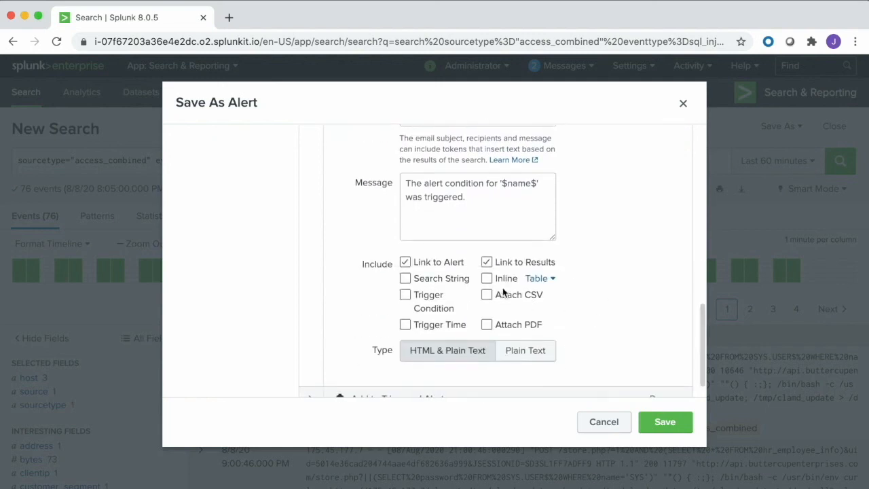
pyautogui.click(487, 278)
pyautogui.click(662, 421)
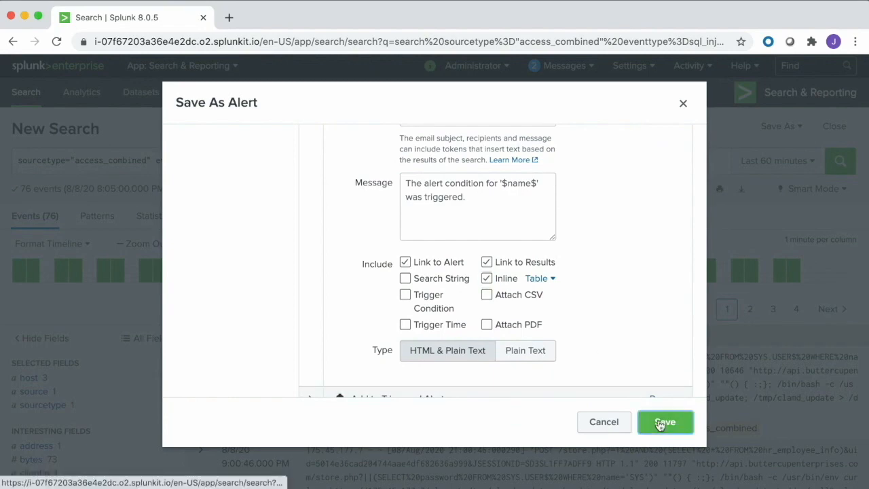
pyautogui.click(656, 236)
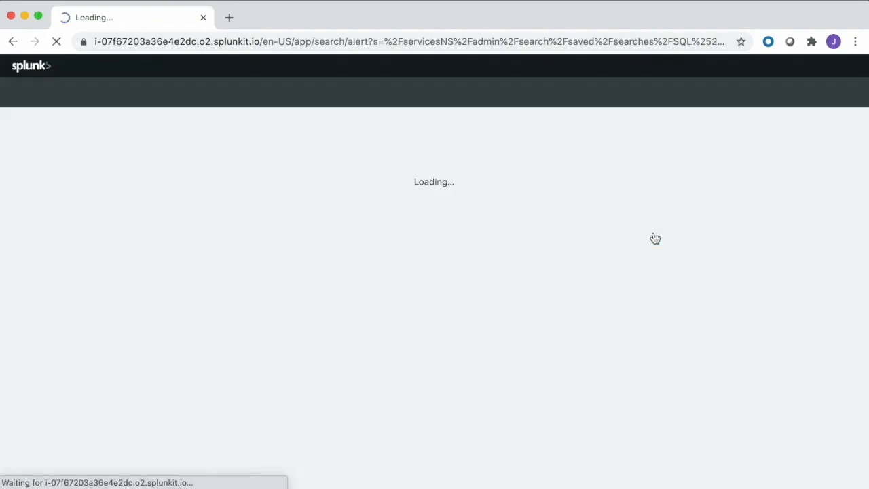